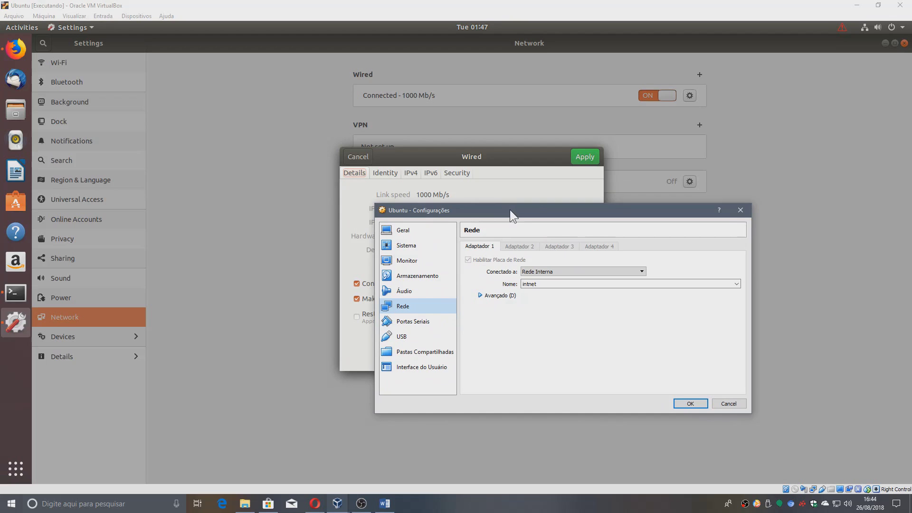
Confirm the Ubuntu VM's Adapter 1 uses internal network 'intnet', then cancel without changes.
drag(510, 210, 421, 208)
click(447, 280)
double_click(447, 280)
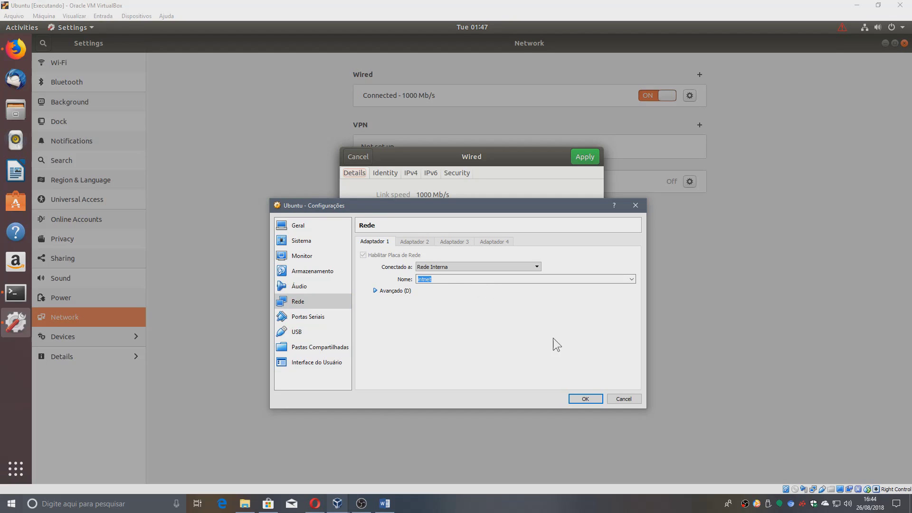
click(622, 401)
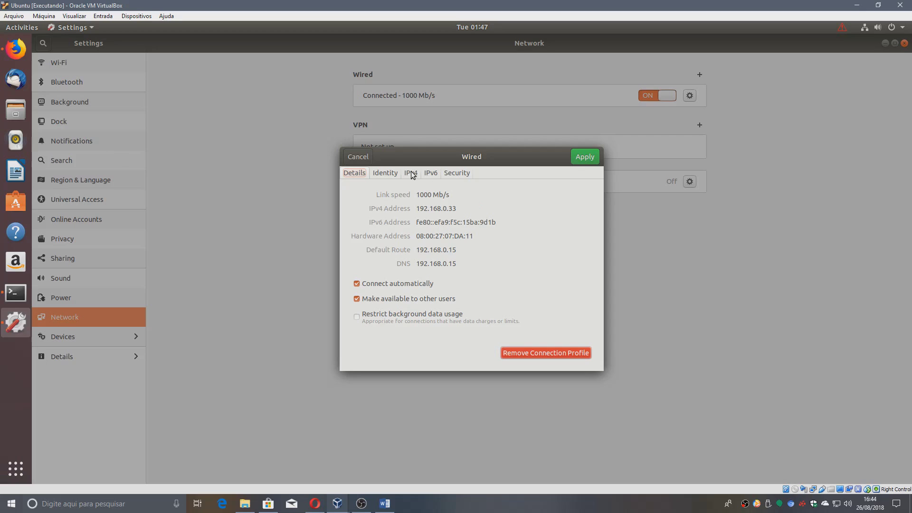
Check the wired IPv4 settings: address 192.168.0.33, netmask, gateway 192.168.0.15, then cancel.
click(390, 172)
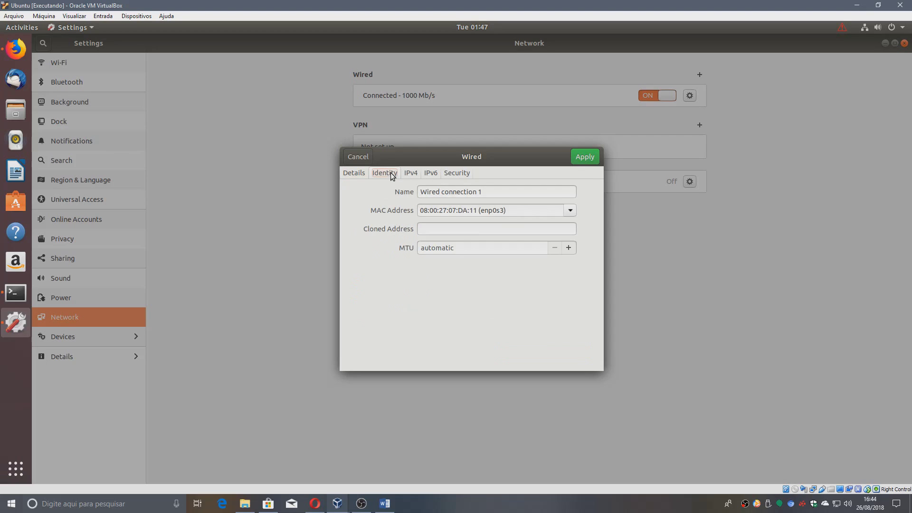
click(414, 173)
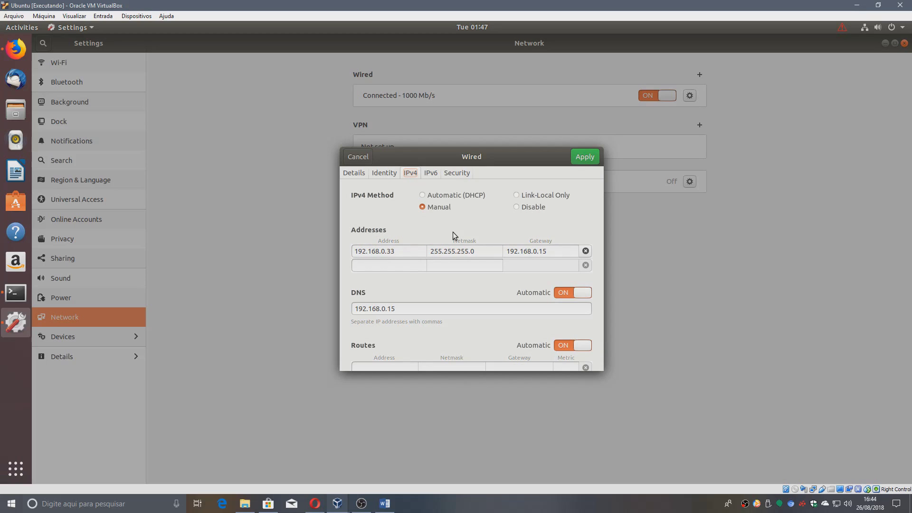
click(399, 252)
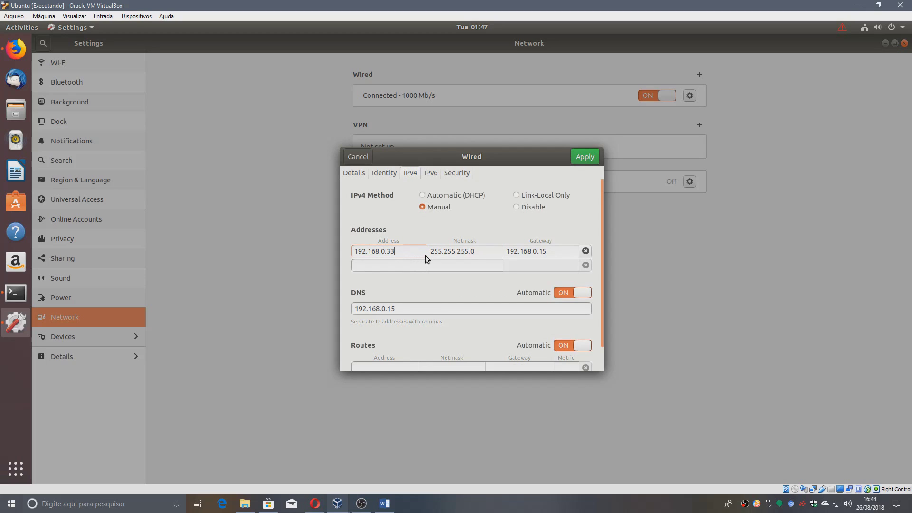
click(554, 251)
double_click(464, 251)
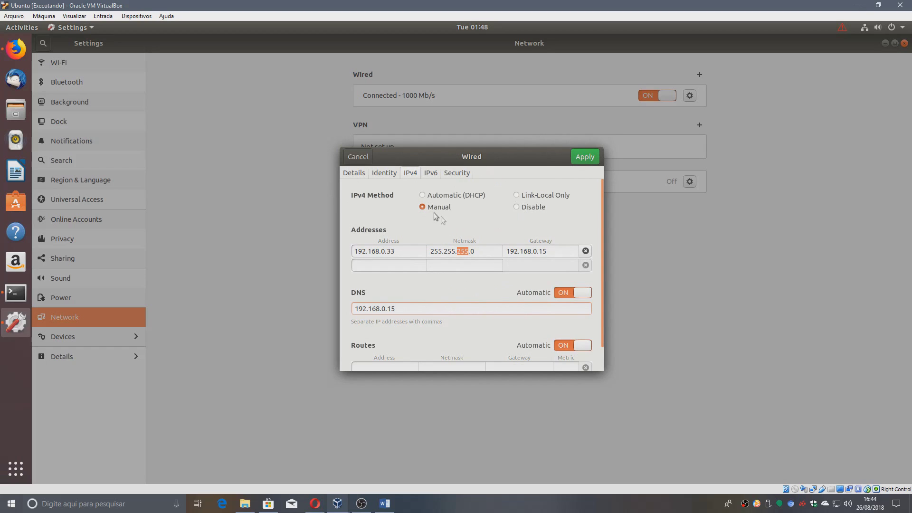
click(357, 158)
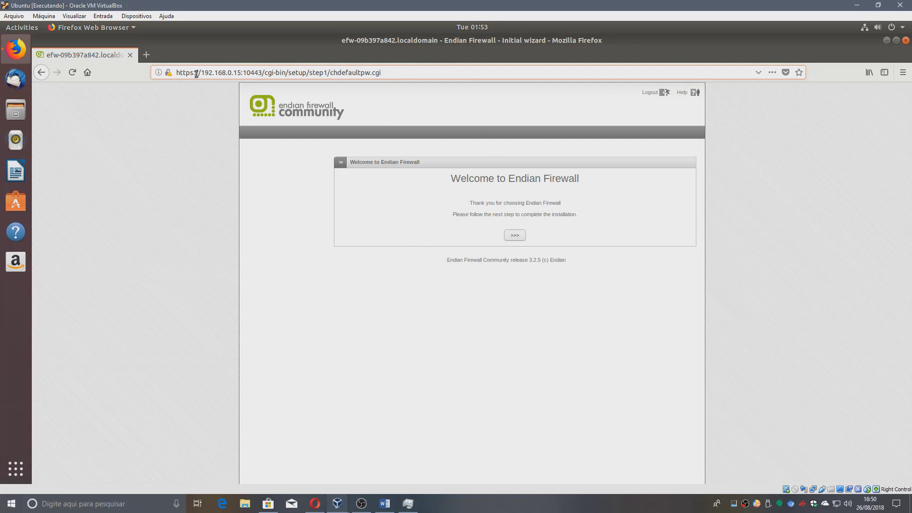
drag(200, 74, 245, 70)
double_click(250, 72)
click(250, 73)
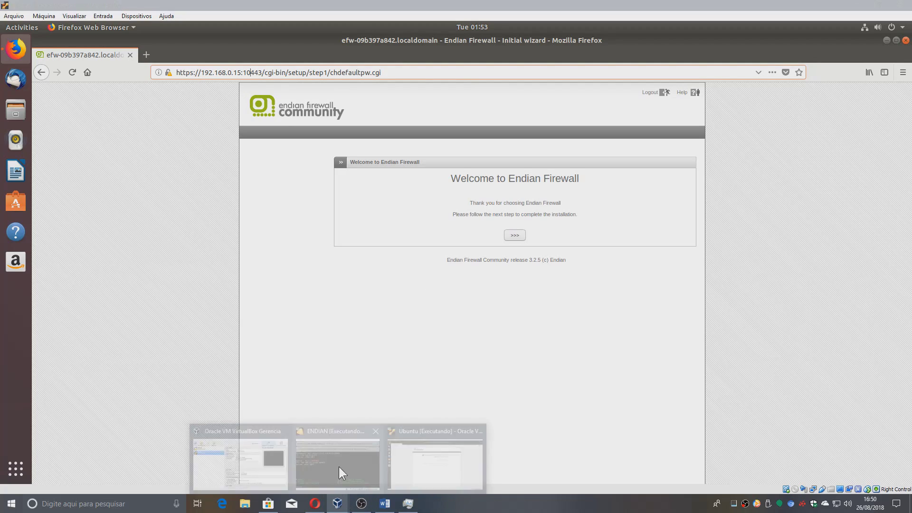
mouse_move(338, 502)
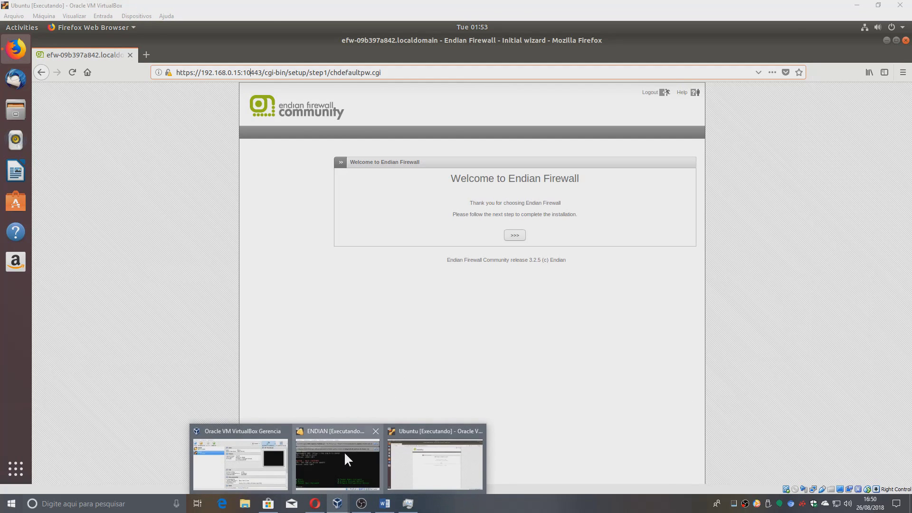
click(345, 452)
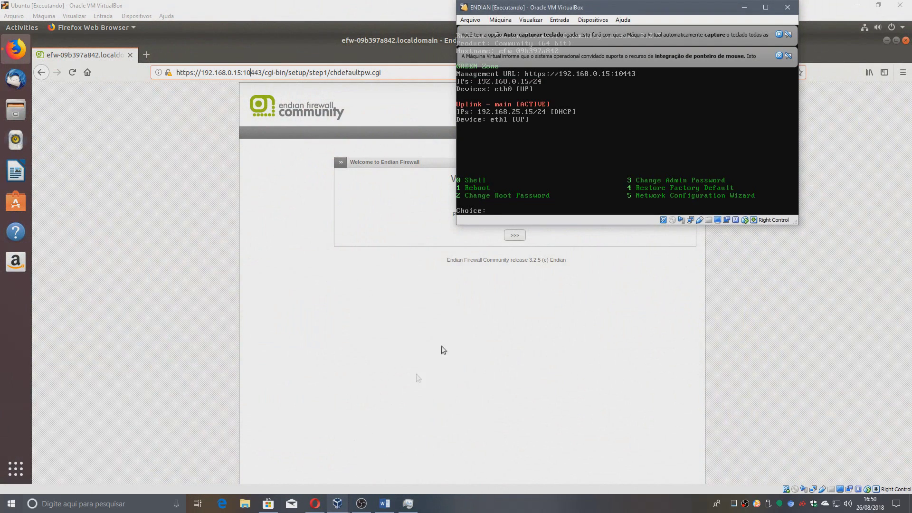
click(788, 34)
click(789, 34)
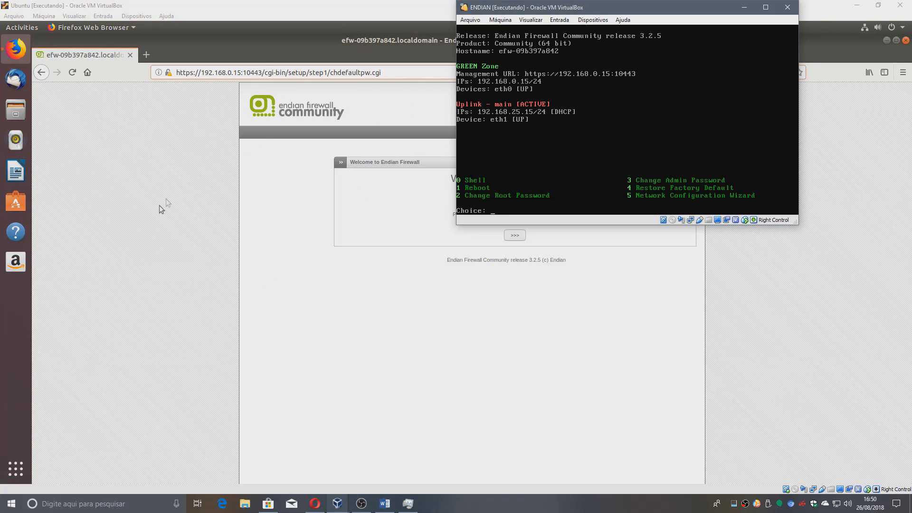
click(255, 260)
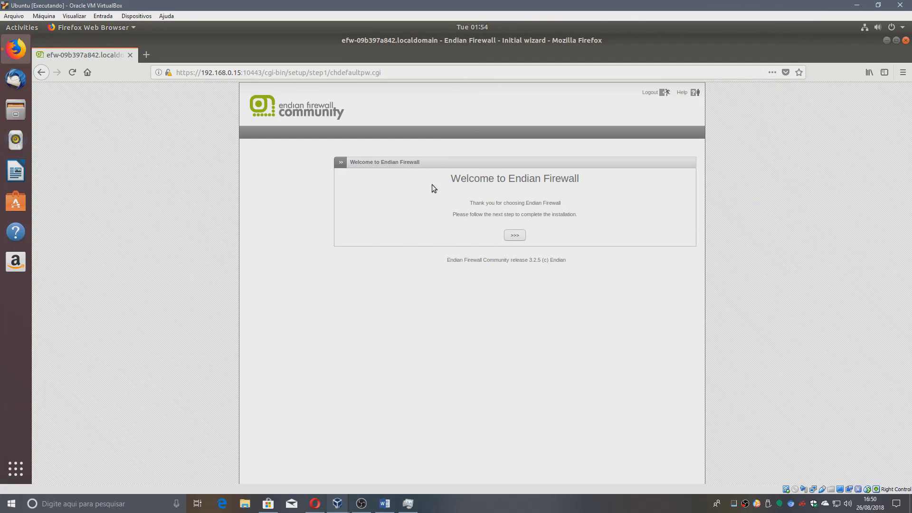
Move past the welcome page and choose Portuguese (Brazil) as the wizard language.
drag(459, 178, 672, 206)
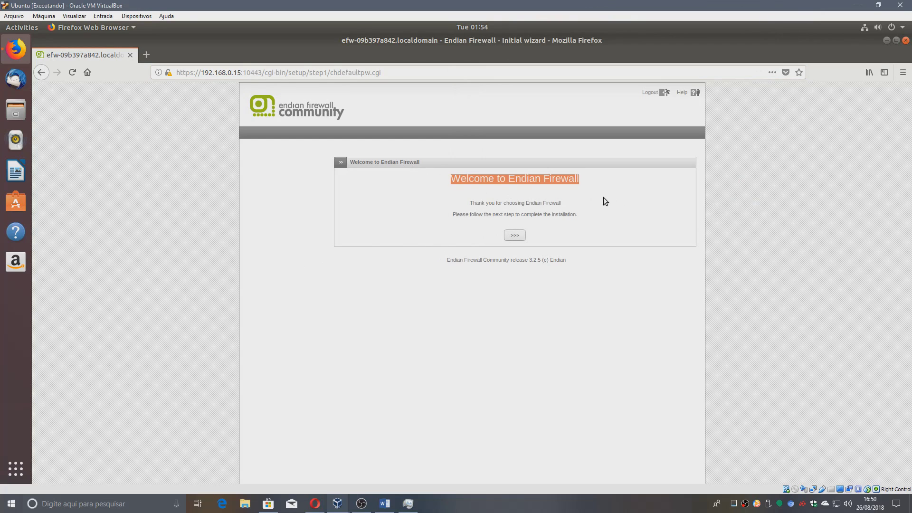
click(515, 236)
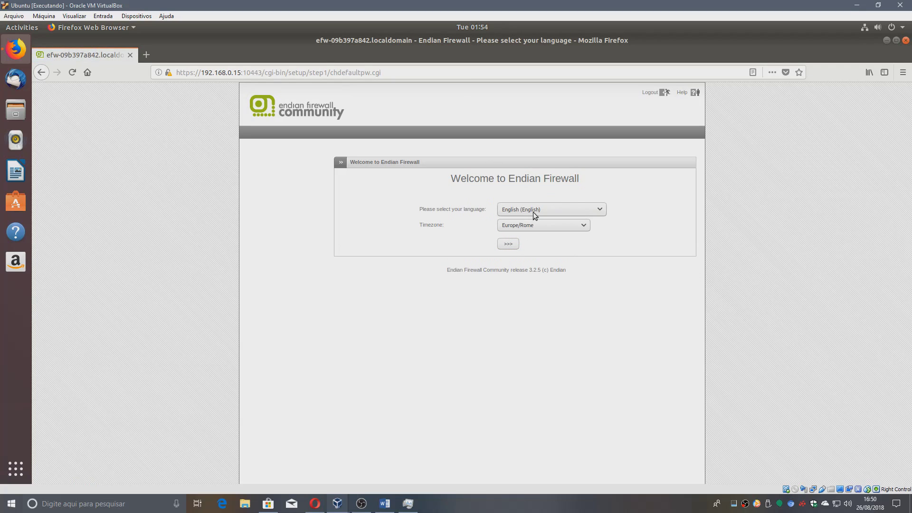
click(517, 212)
scroll(578, 322, down, 3)
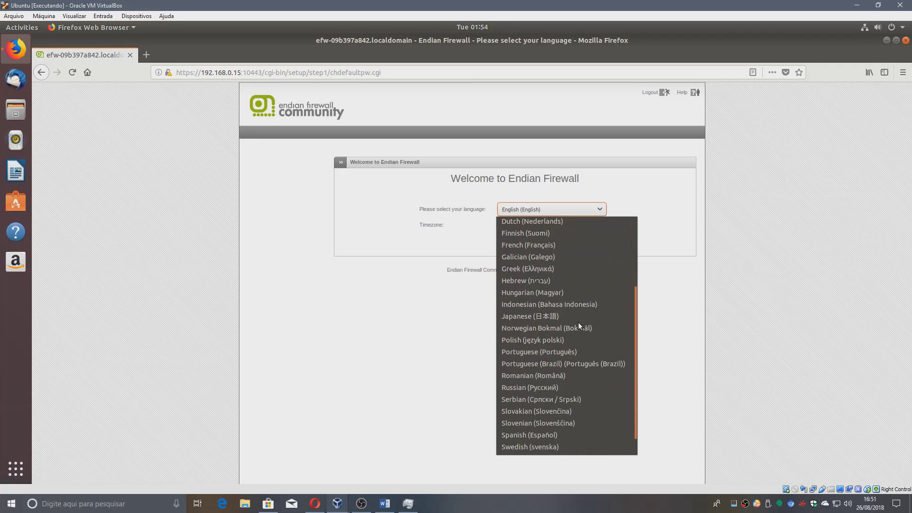
click(600, 364)
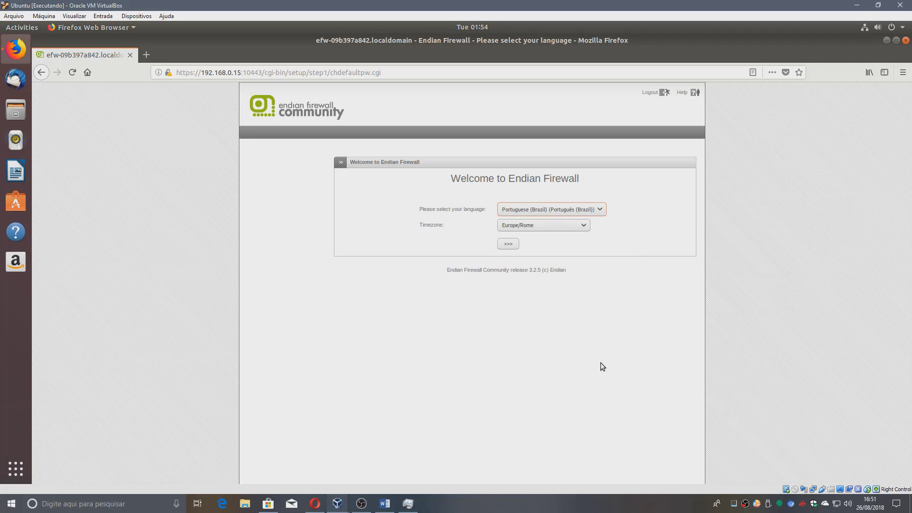
Set the wizard's timezone to America/Bahia.
click(542, 228)
scroll(535, 296, up, 6)
scroll(535, 298, up, 6)
scroll(535, 297, down, 5)
scroll(535, 298, up, 9)
scroll(534, 295, up, 20)
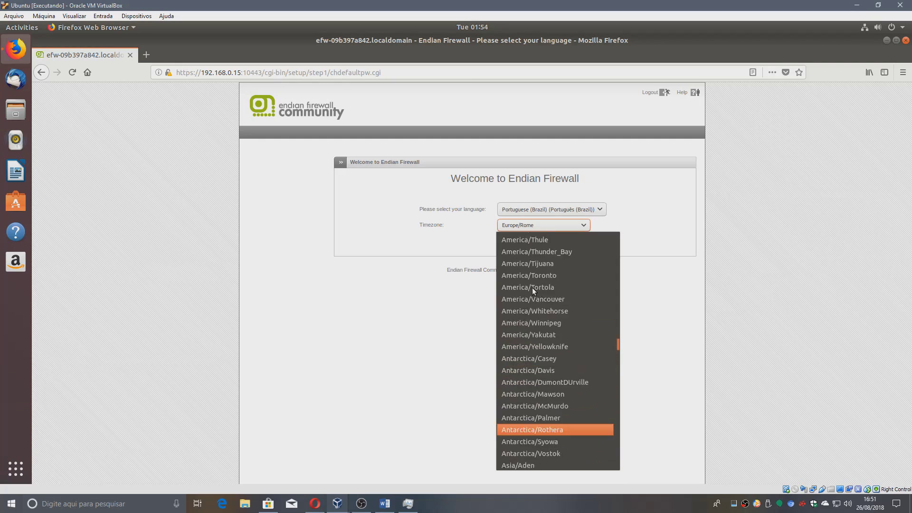
scroll(532, 287, up, 10)
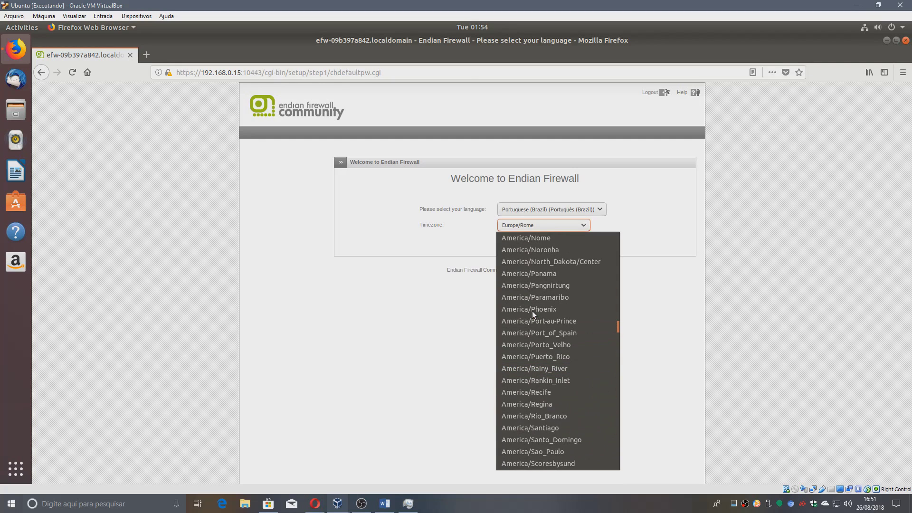
scroll(545, 347, up, 3)
scroll(564, 315, up, 10)
scroll(563, 318, up, 10)
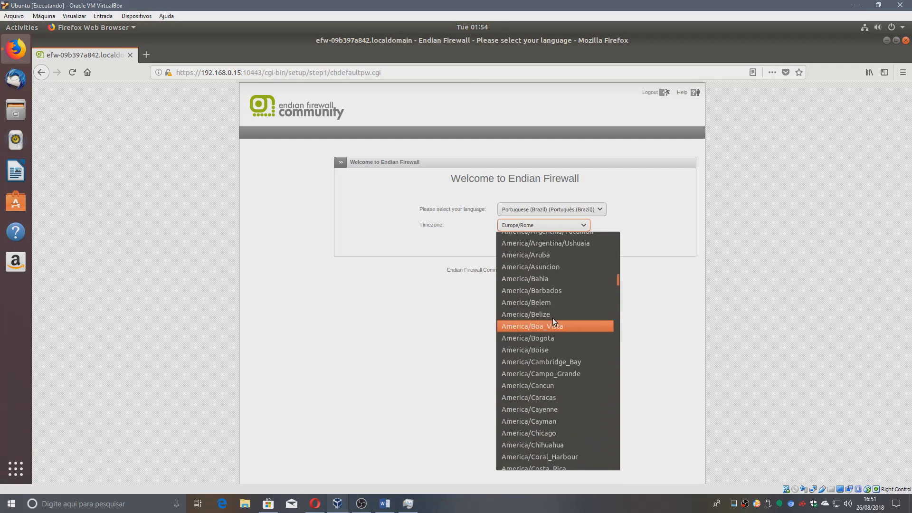
click(555, 279)
Accept the GPL licence and leave the restore-backup answer on Não.
click(509, 244)
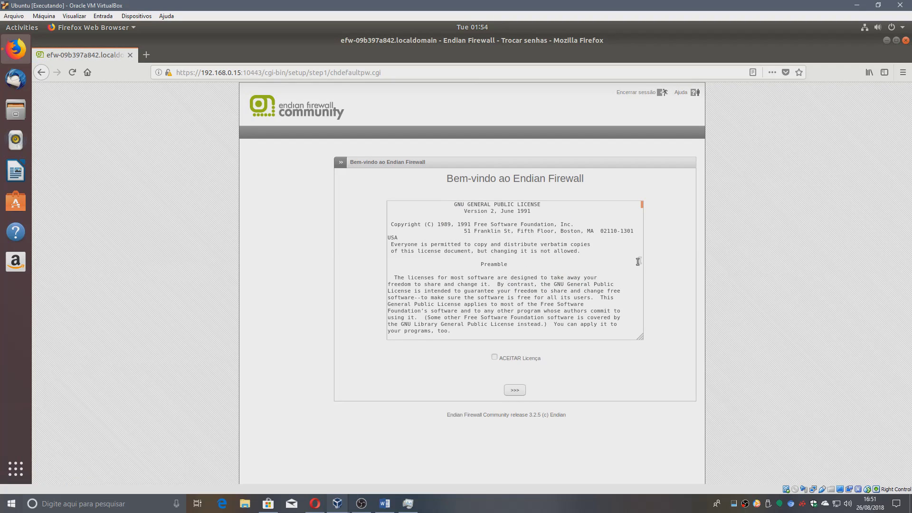
drag(642, 204, 629, 343)
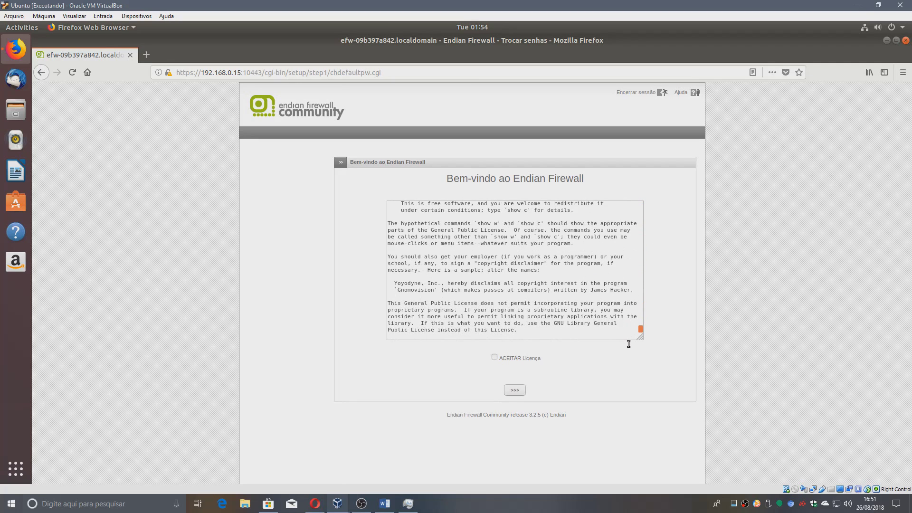
click(495, 357)
click(515, 390)
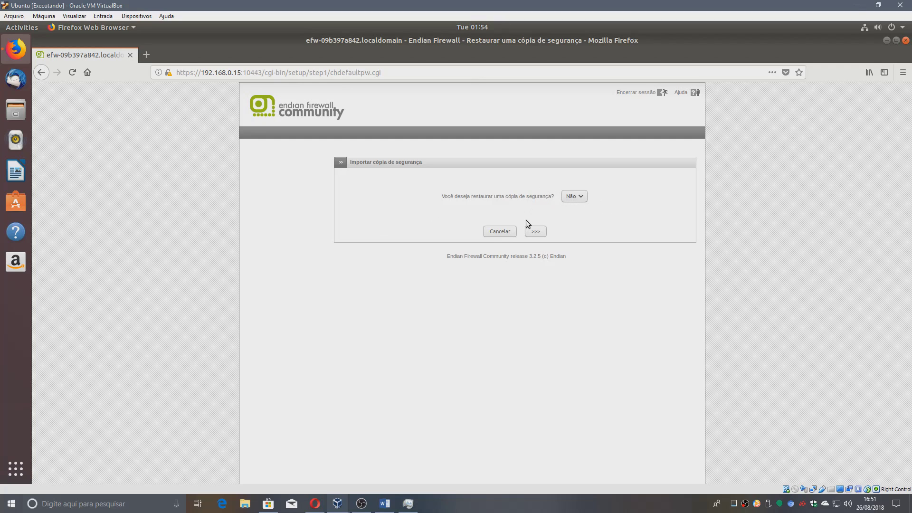
click(581, 195)
click(502, 215)
Enter and confirm new passwords for the web admin and SSH root, then submit.
click(538, 232)
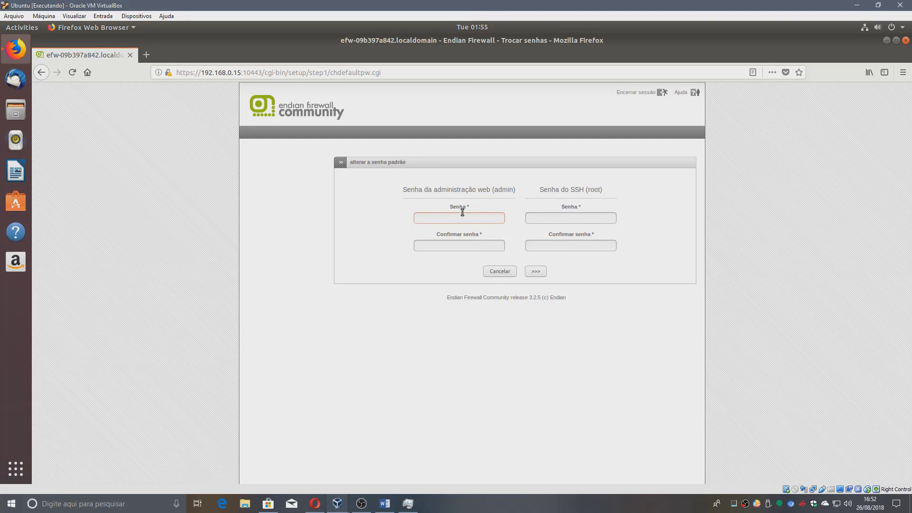
click(462, 213)
text(1234)
text(123456)
click(539, 272)
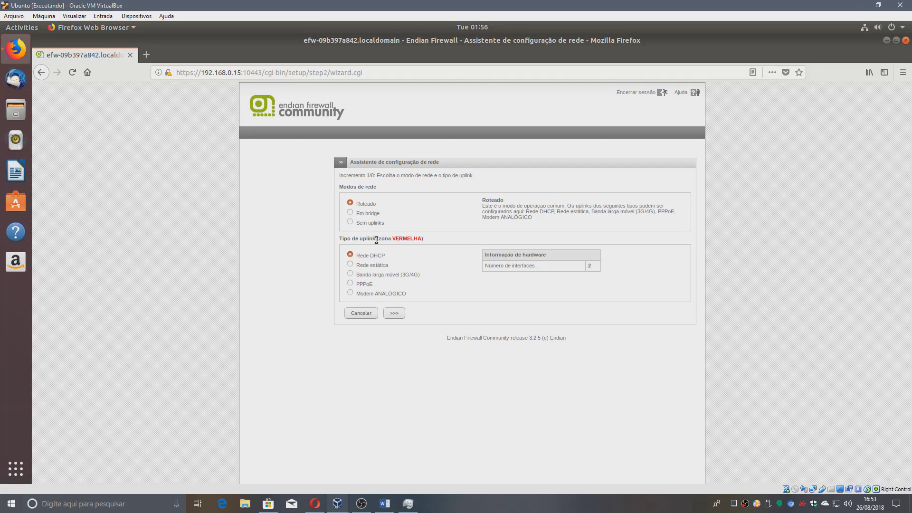
Keep defaults for routed DHCP uplink, no extra zones, LAN and internet access, reaching DNS step 5/8.
click(400, 316)
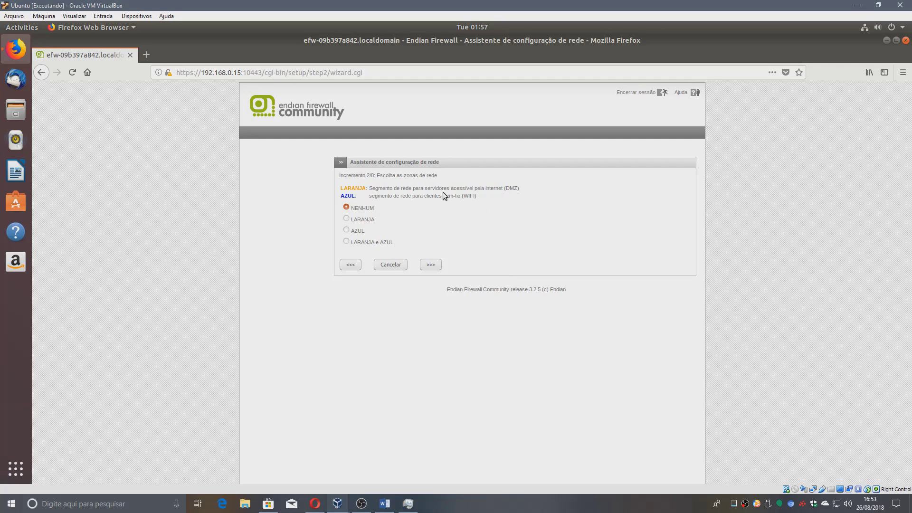
click(435, 269)
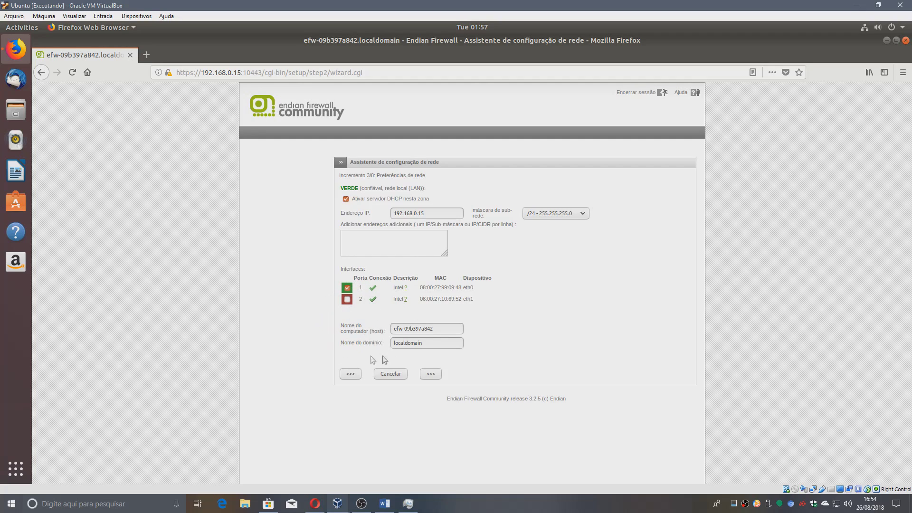
click(438, 372)
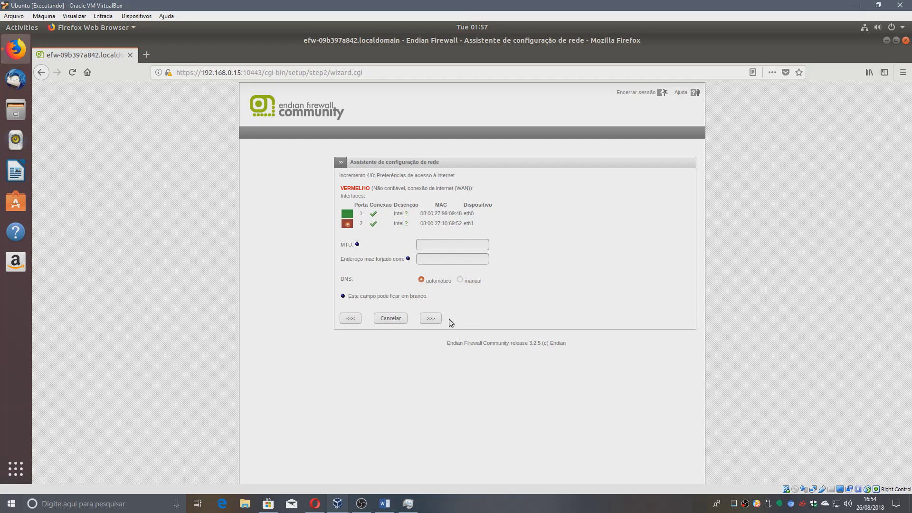
click(433, 321)
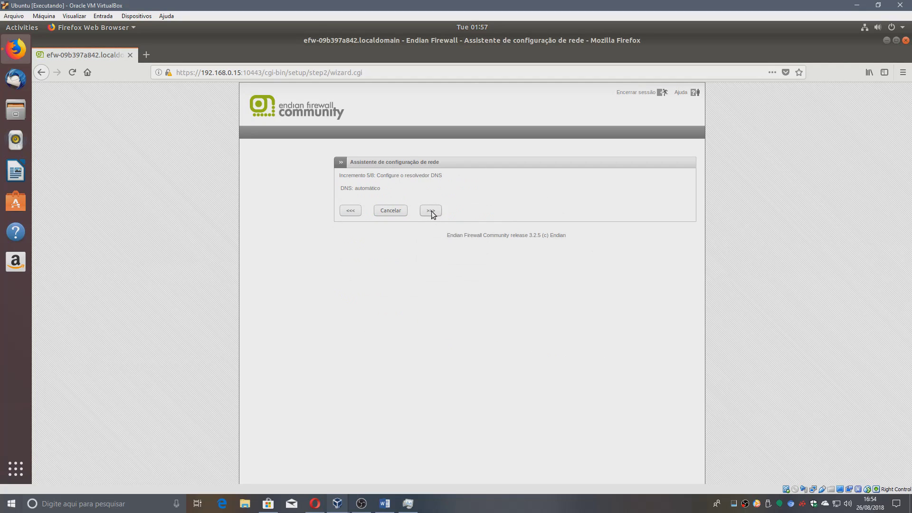
Pass the admin email step unchanged and apply the network configuration with 'OK, aplicar configuração'.
click(431, 211)
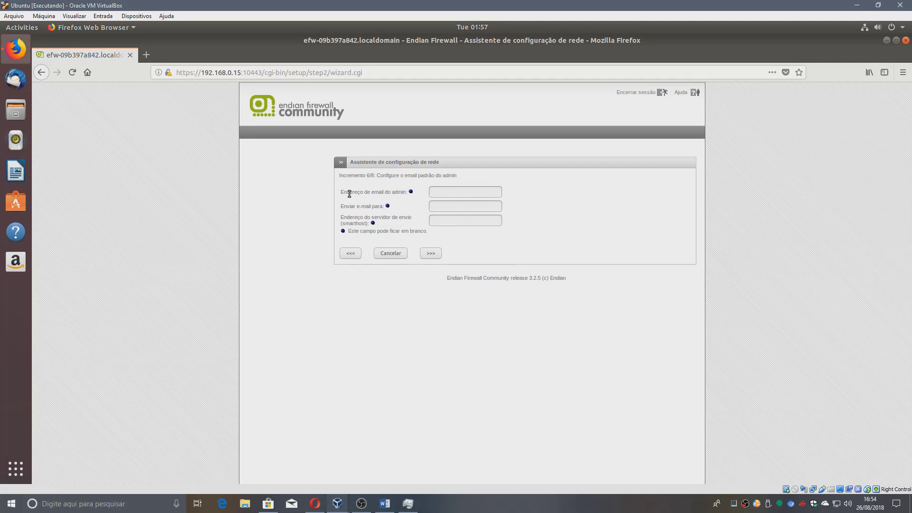
click(477, 194)
click(439, 256)
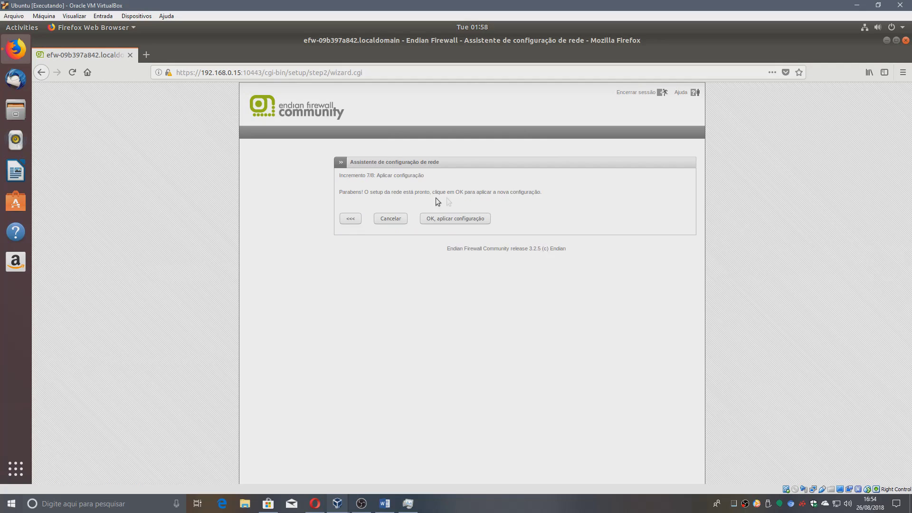
click(433, 217)
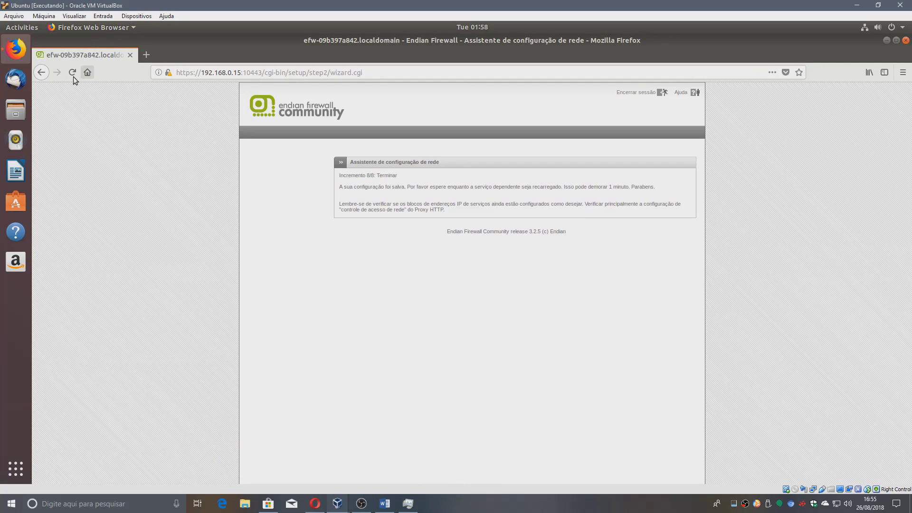
Reload 192.168.0.15:10443 without the wizard path and choose 'Não quero receber atualizações'.
drag(265, 74, 463, 80)
key(BackSpace)
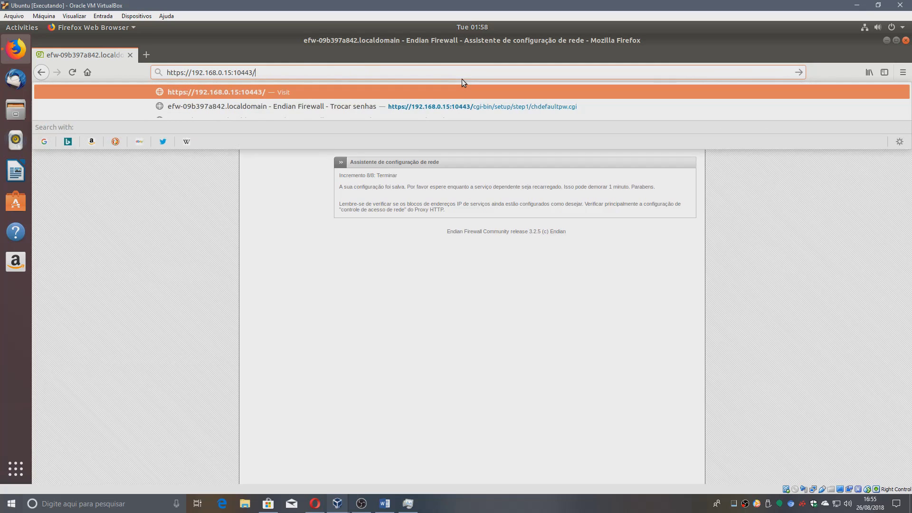
key(Return)
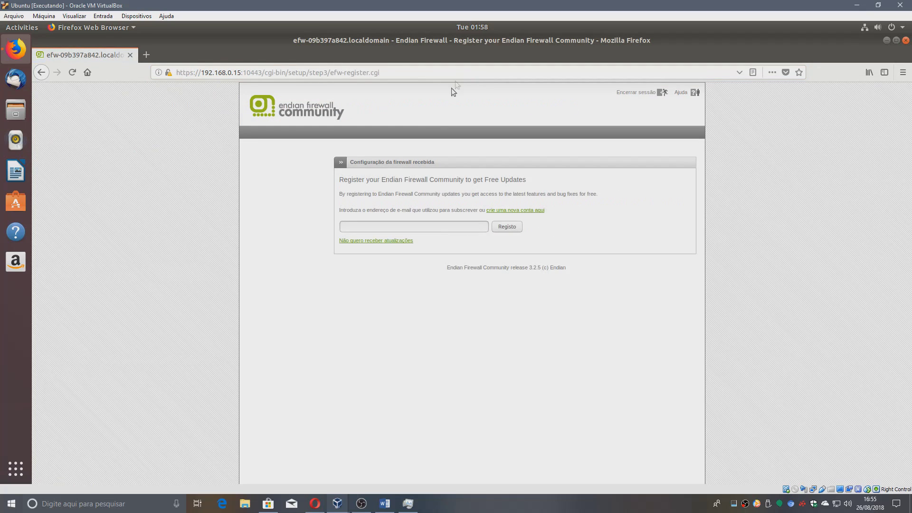
click(389, 241)
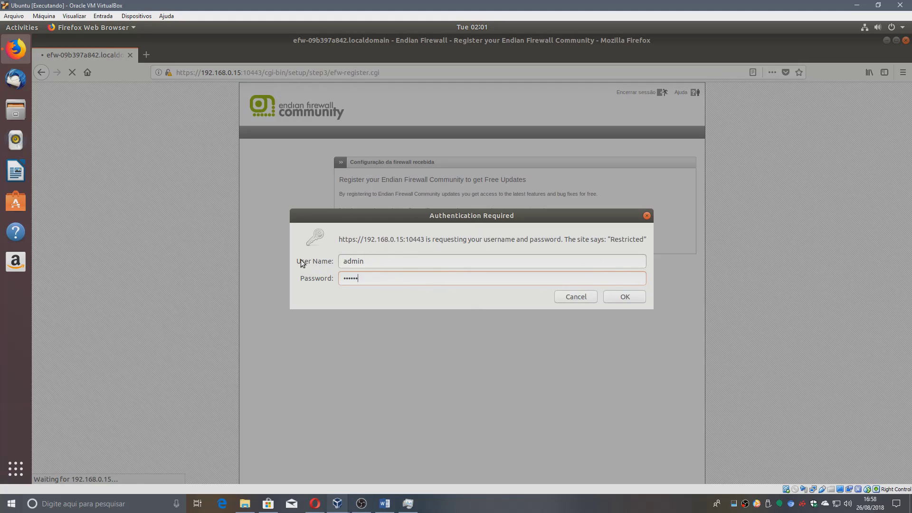
Log in with the admin credentials and save the login in Firefox.
double_click(362, 260)
key(Tab)
click(625, 297)
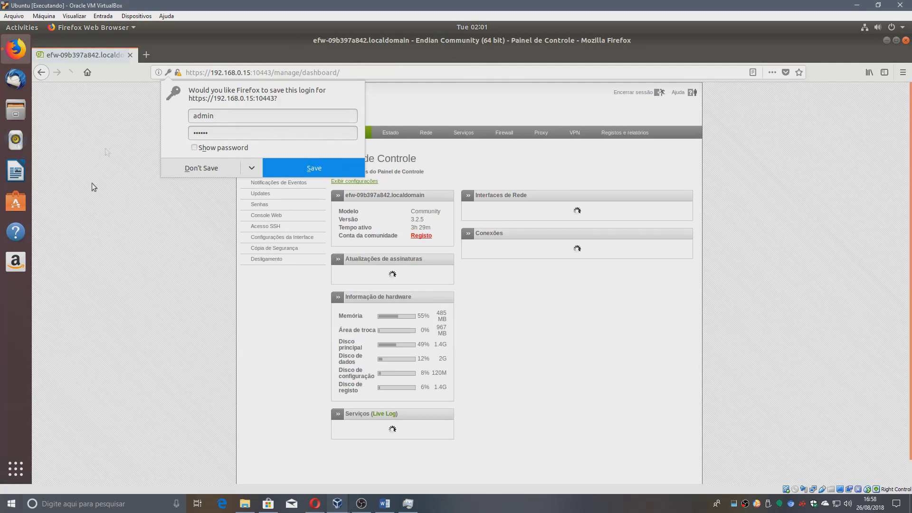
click(310, 166)
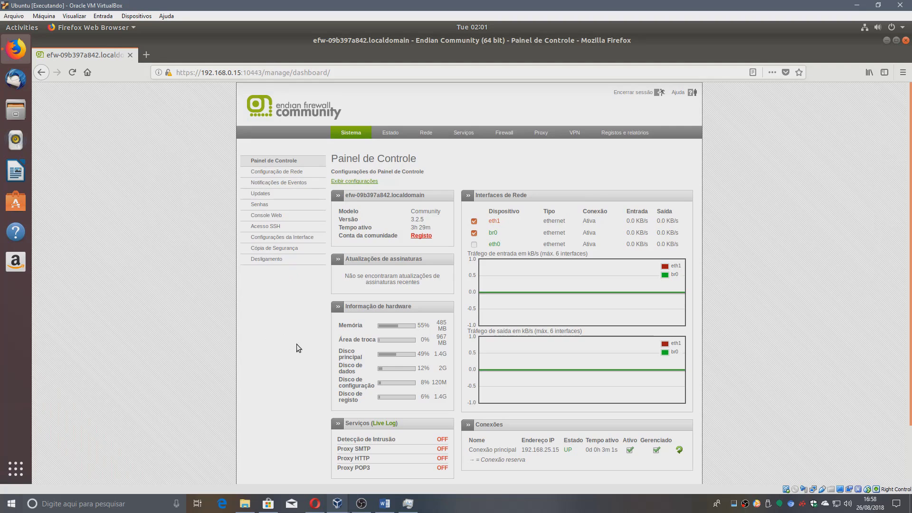
Open the Proxy HTTP configuration page from the Proxy menu.
scroll(859, 300, down, 2)
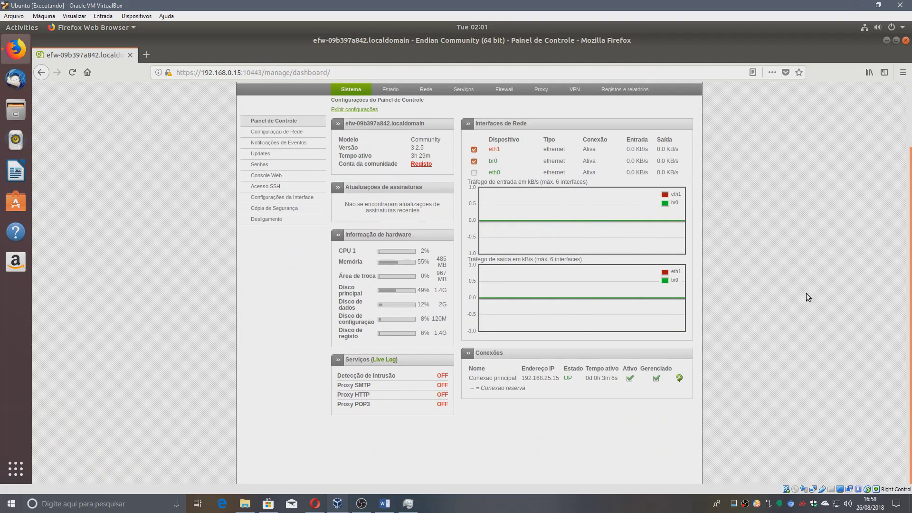
scroll(806, 298, up, 3)
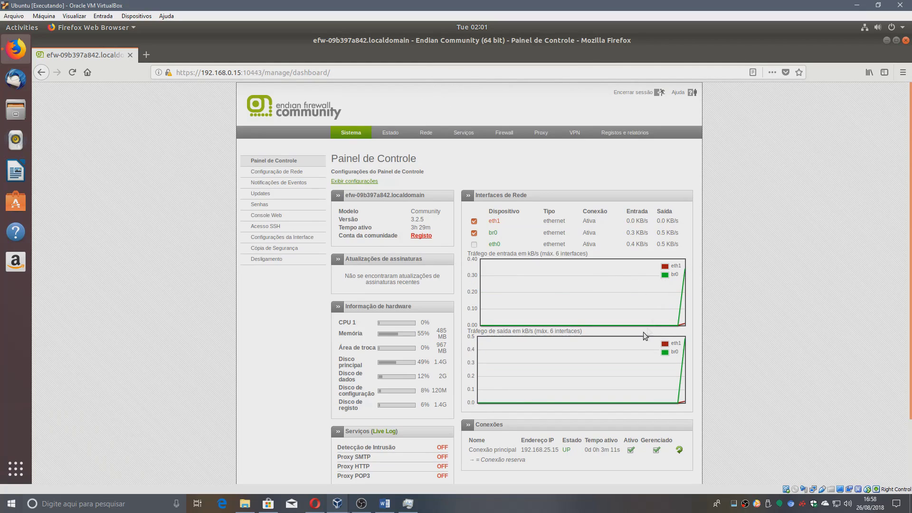
scroll(584, 394, down, 1)
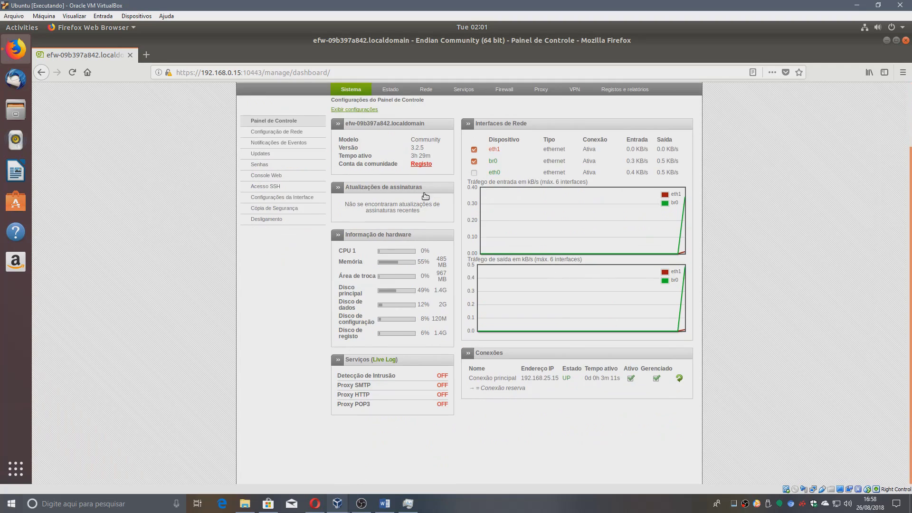
scroll(525, 304, up, 1)
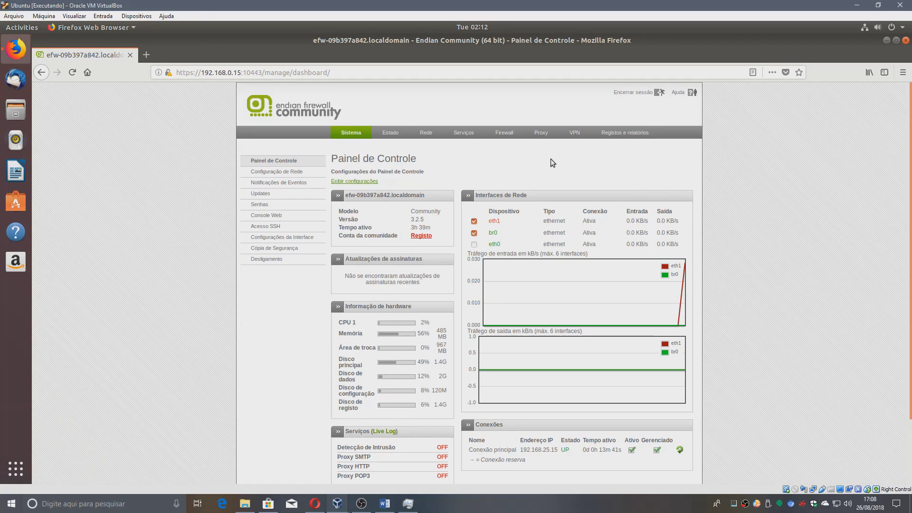
click(545, 134)
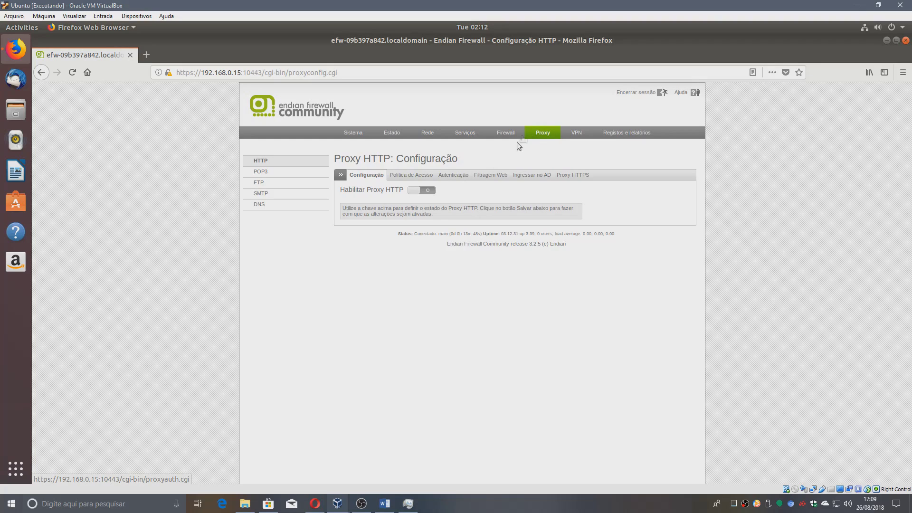
Go to the Autenticação tab and open 'gerenciar usuários' for NCSA users.
click(452, 176)
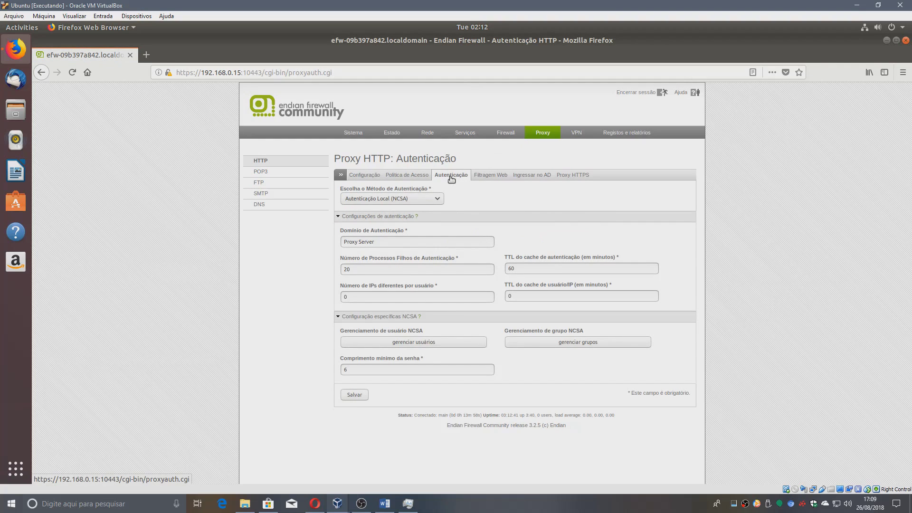
click(423, 343)
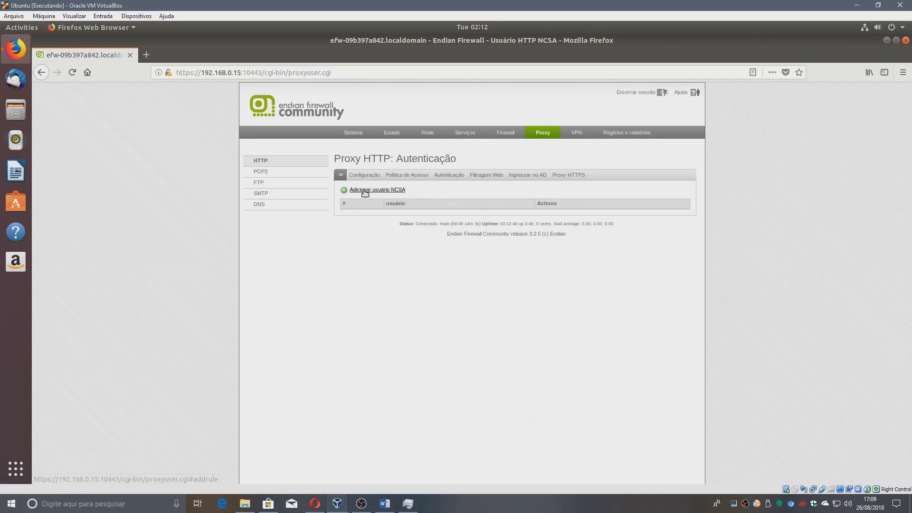
Start a new NCSA proxy user and enter the blocked test user's name as the user name.
click(373, 190)
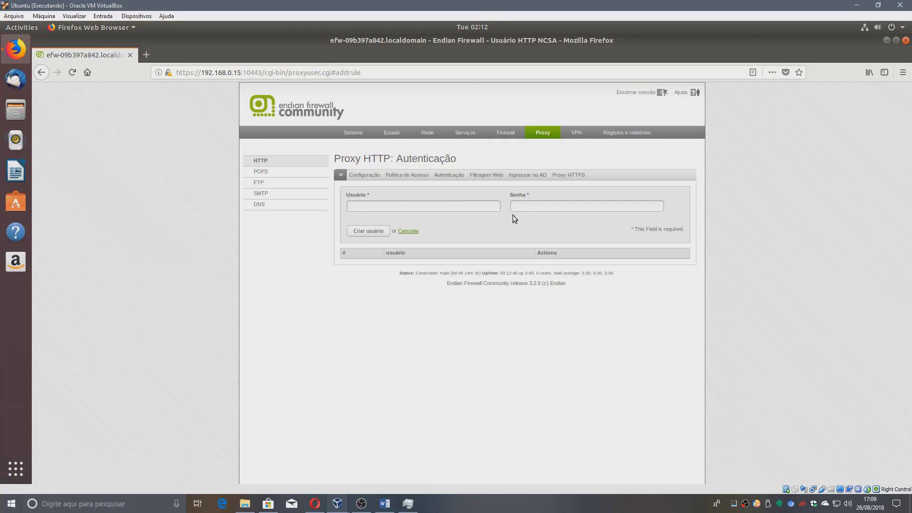
click(433, 209)
text(Jordan Bloqueado)
Create the blocked test user, then return to the Proxy settings from the dashboard.
click(369, 232)
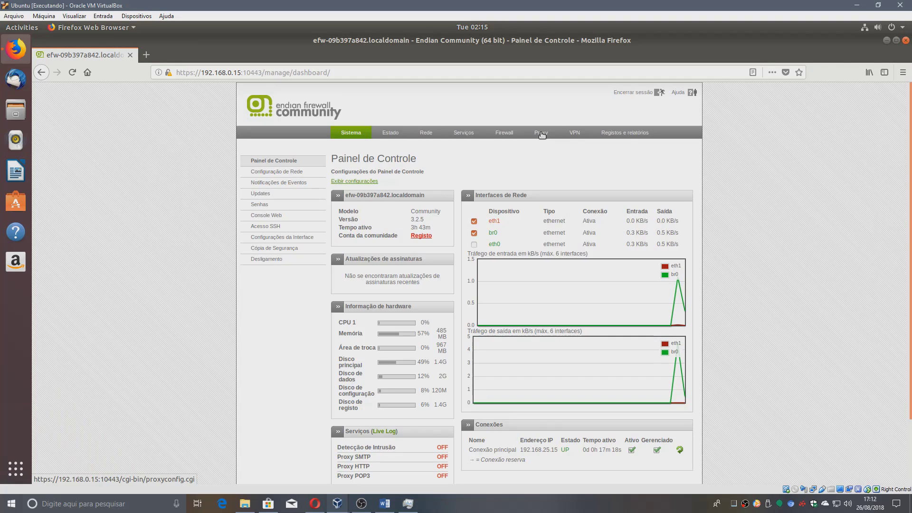
click(542, 134)
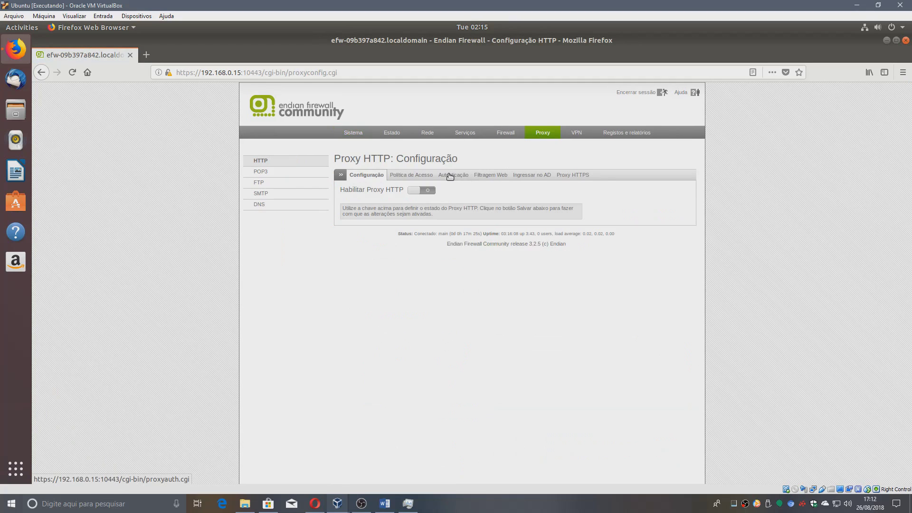
Under Proxy authentication user management, add the blocked test user with a password, declining Firefox's login save.
click(450, 177)
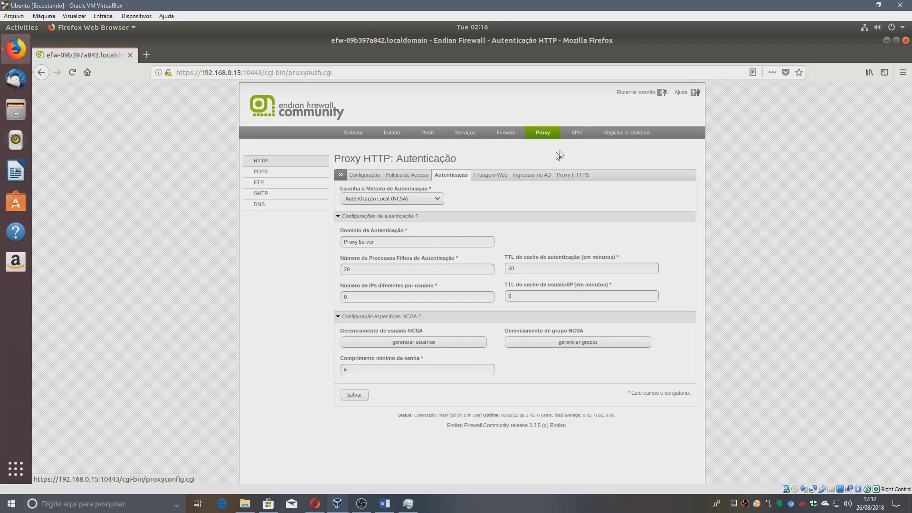
click(420, 344)
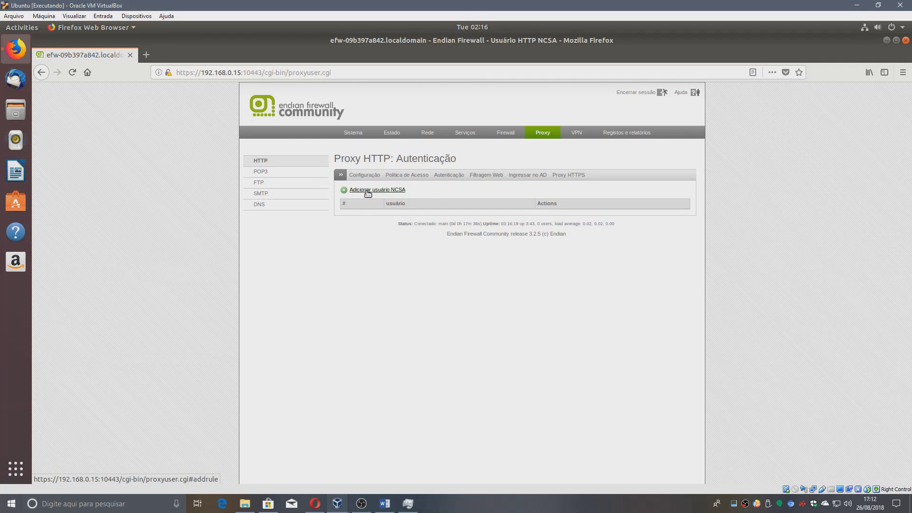
click(403, 191)
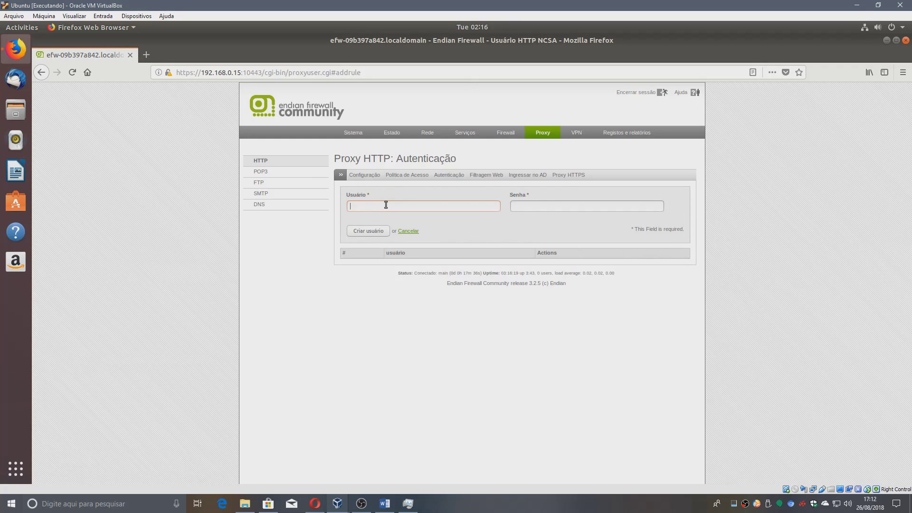
text(Jordan)
key(Down)
key(Return)
click(514, 207)
text(••••••)
click(362, 230)
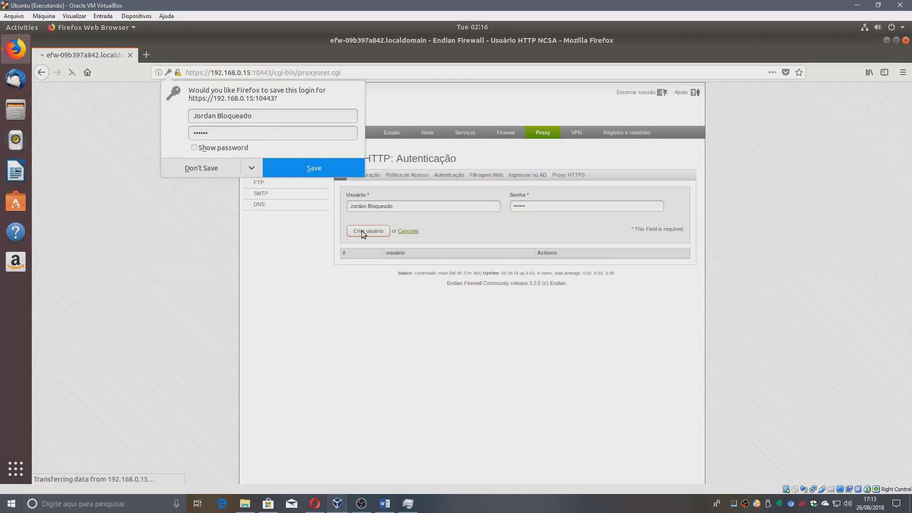
click(198, 167)
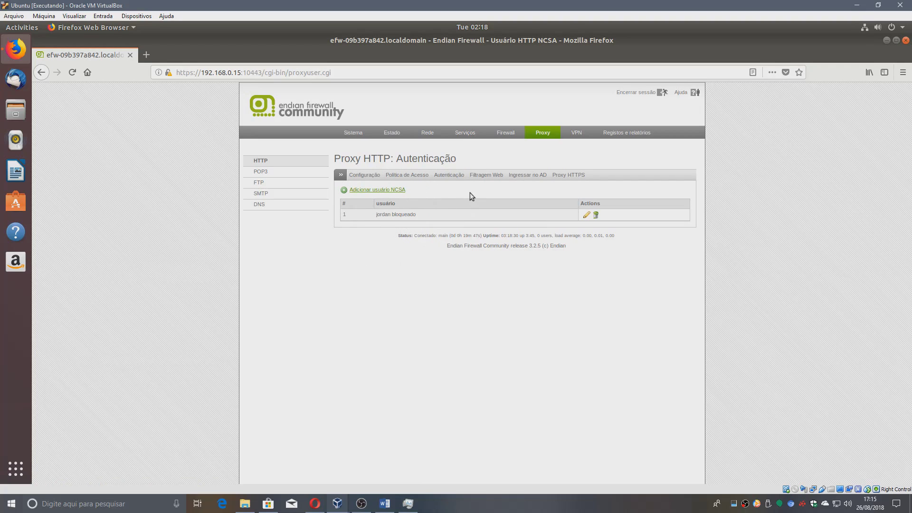
Start a new web filter profile named for the blocked user and review its URL categories.
click(494, 177)
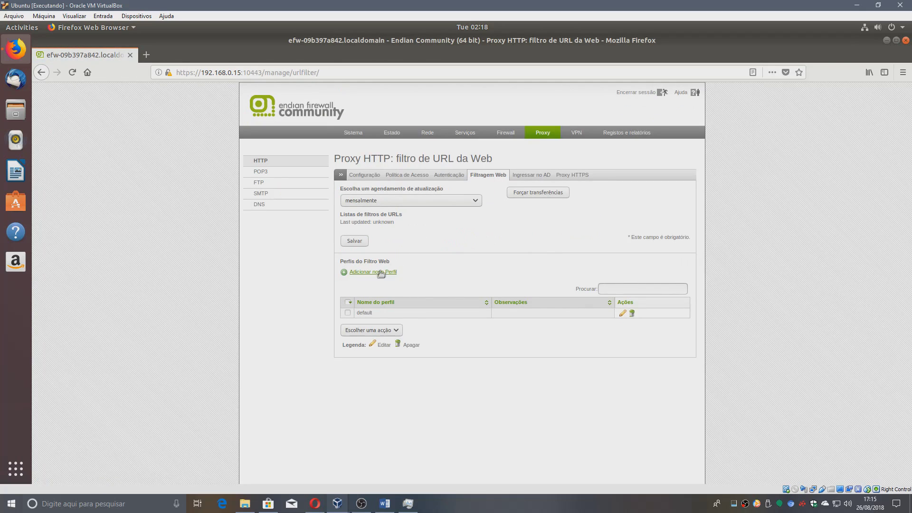
click(381, 272)
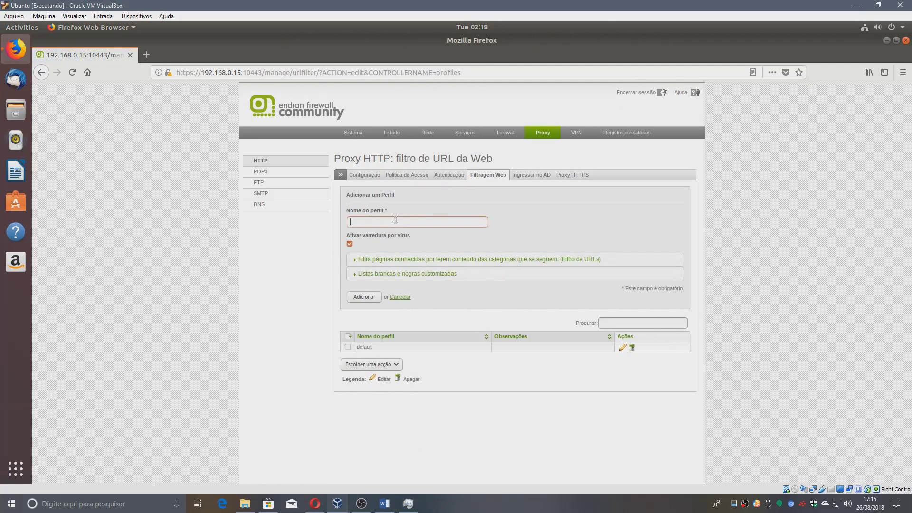
text(Jordan Bloqueado)
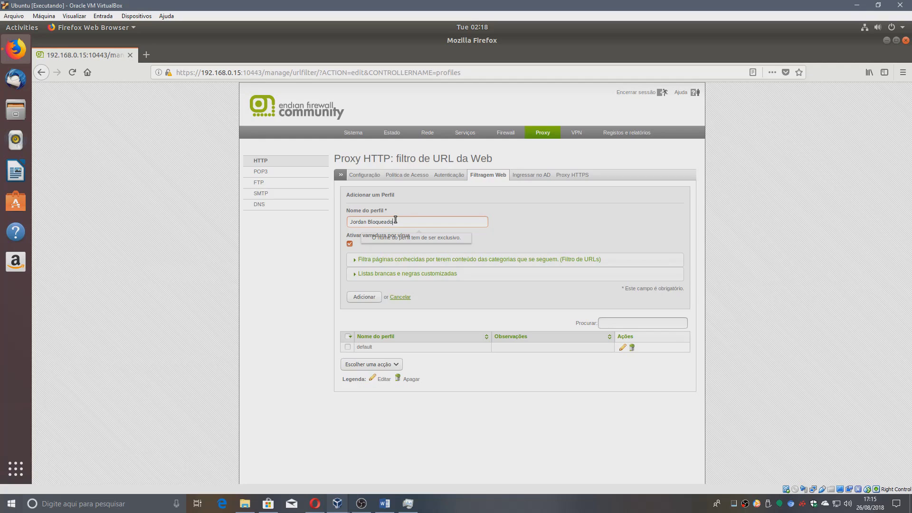
click(380, 260)
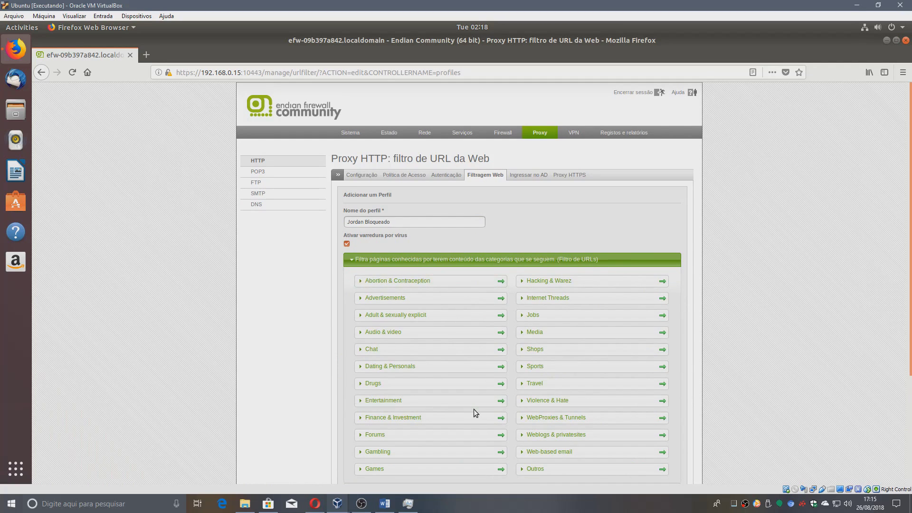
scroll(474, 409, down, 3)
scroll(483, 343, up, 3)
click(393, 261)
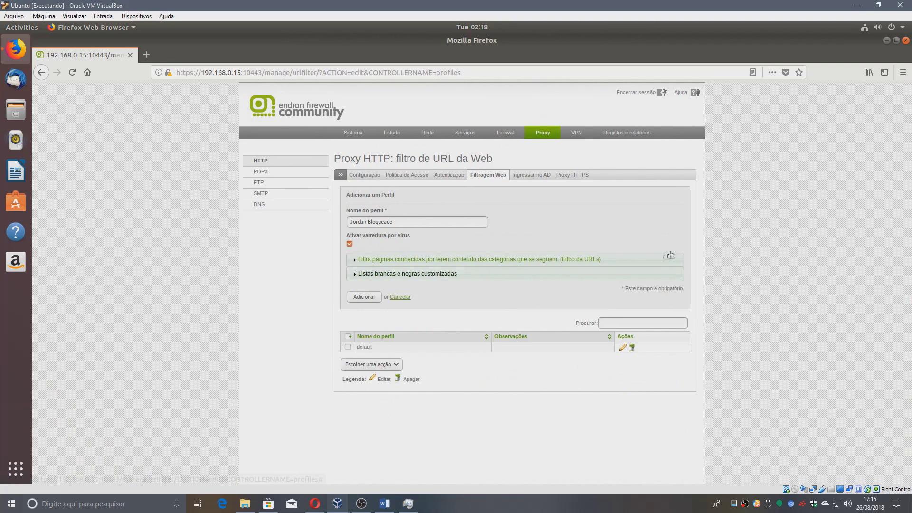
Allow google.com and block facebook.com in the profile's custom whitelist and blacklist.
click(426, 281)
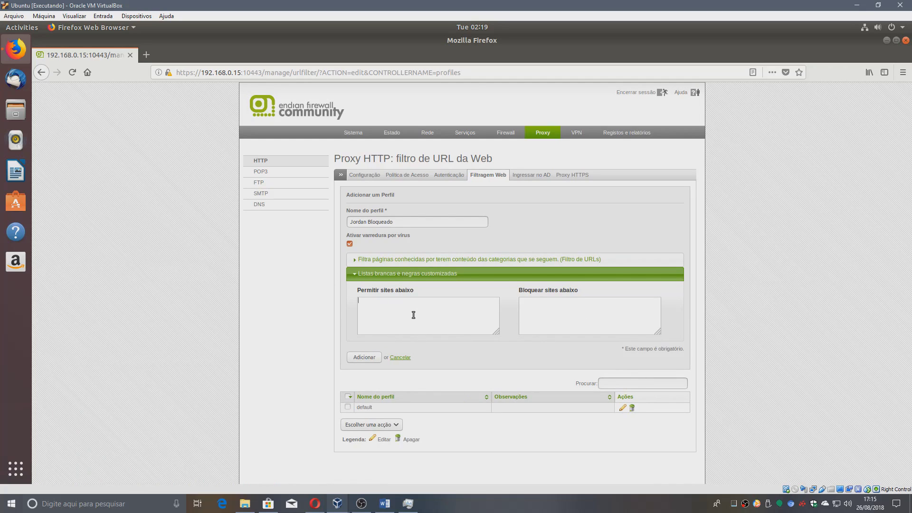
text(google.com)
click(636, 317)
text(facebook.com)
After the invalid-name error, re-enter the blocked-user profile name, recheck the custom lists, and add the profile.
click(364, 357)
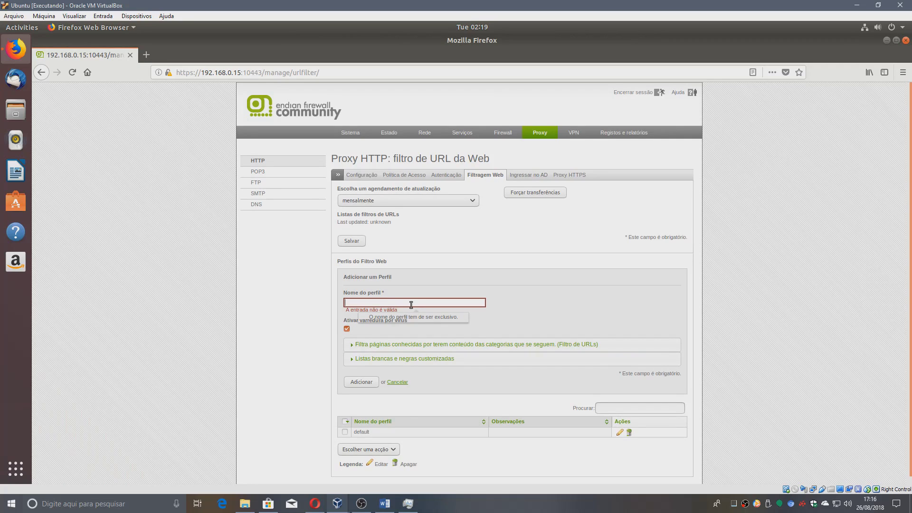
text(Jordan Bloqueado)
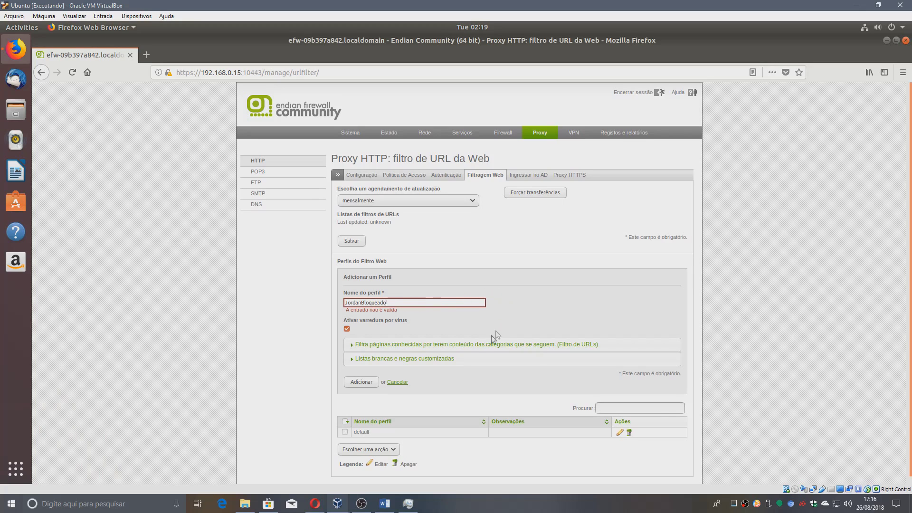
click(437, 360)
click(362, 443)
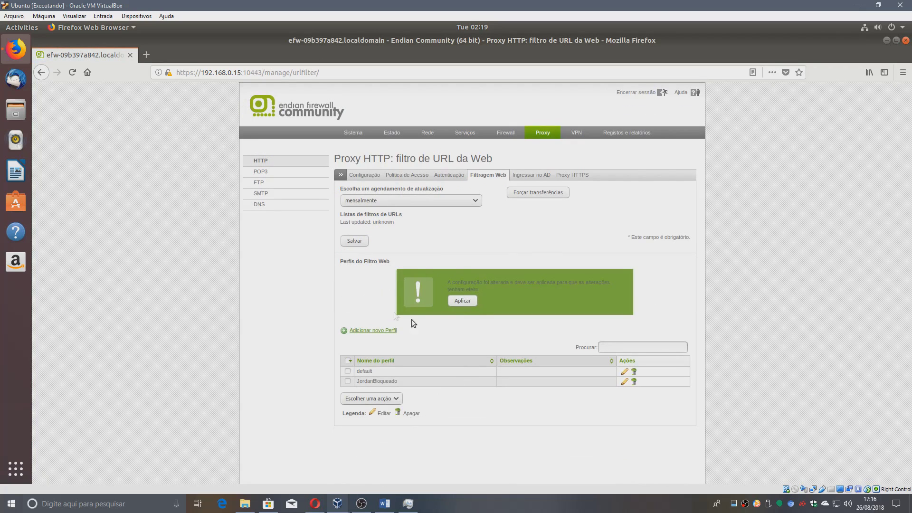
Apply the new web filter profile using Aplicar on the green notice.
click(464, 300)
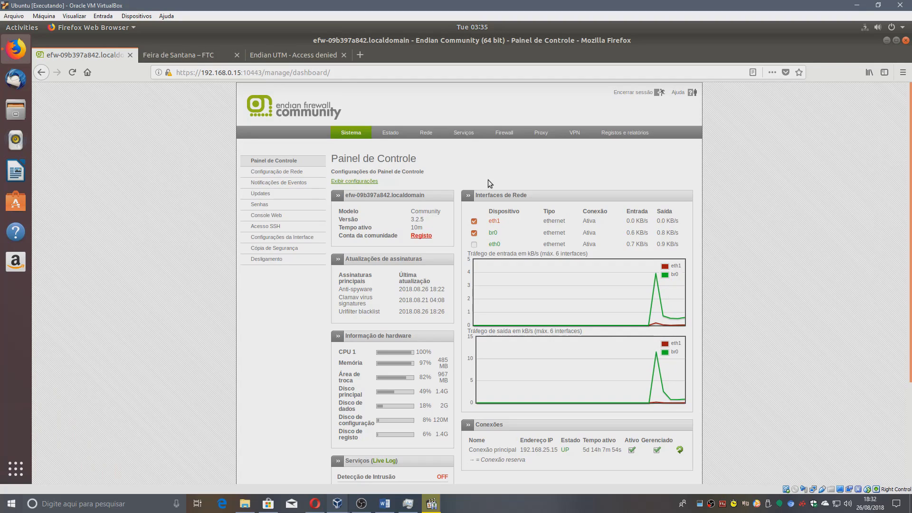
Open Firewall > Tráfego de Saída and highlight port 80 in the HTTP rule.
click(504, 134)
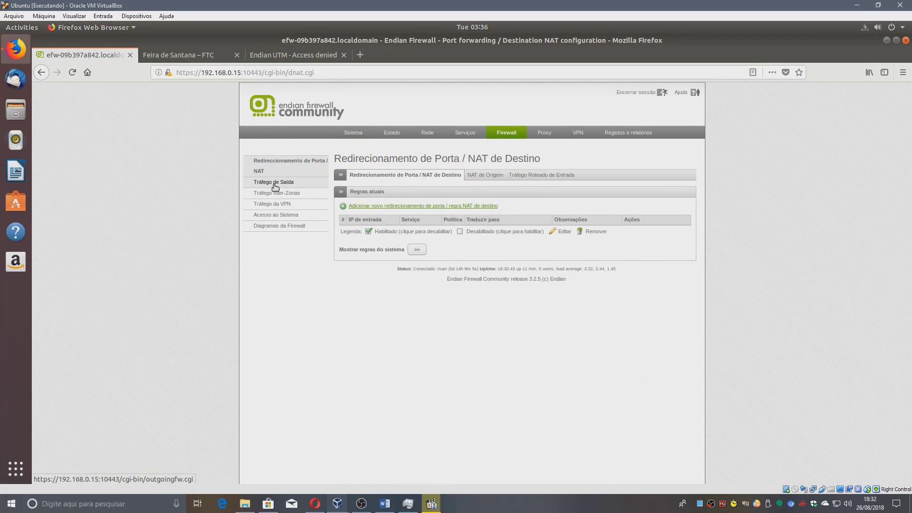
click(273, 189)
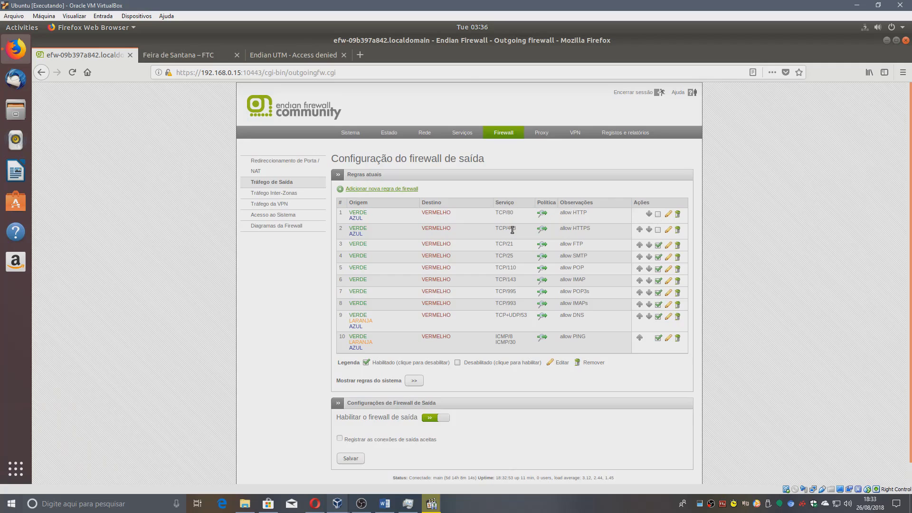
double_click(511, 214)
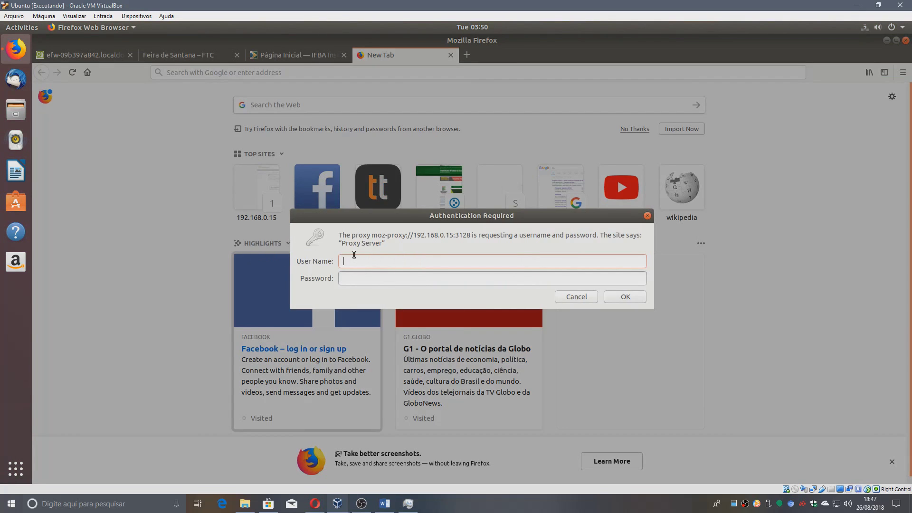
Sign in to the proxy with the permitted user's name and password.
text(jordanpermitido)
key(Tab)
text(•••)
key(Return)
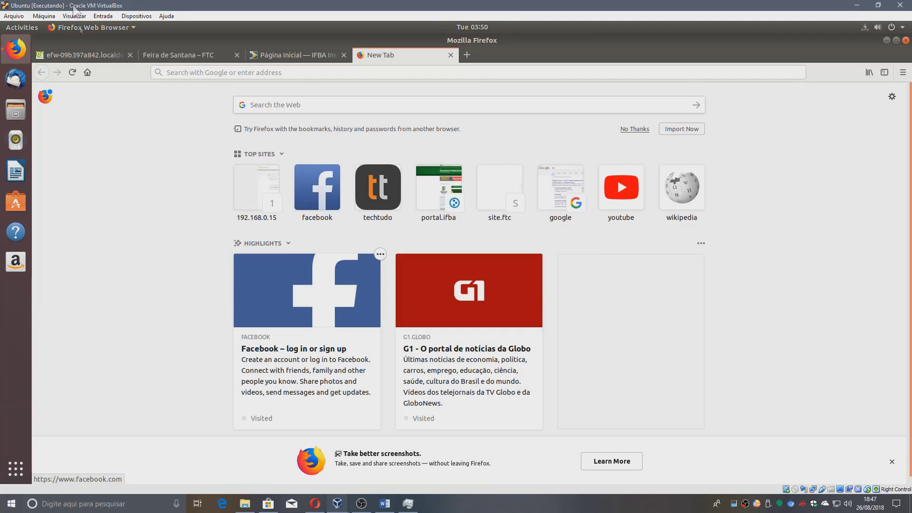
Confirm the IFBA and FTC sites load, then return to the firewall administration tab.
click(313, 59)
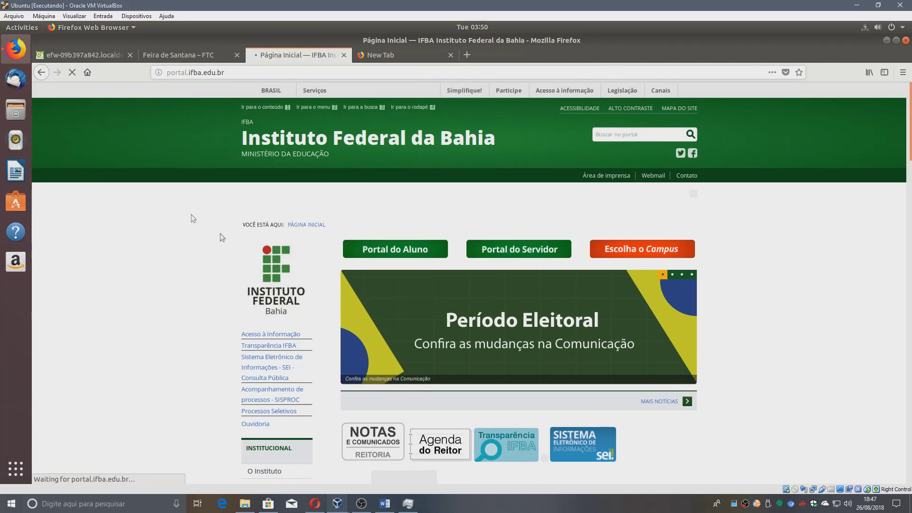
click(210, 54)
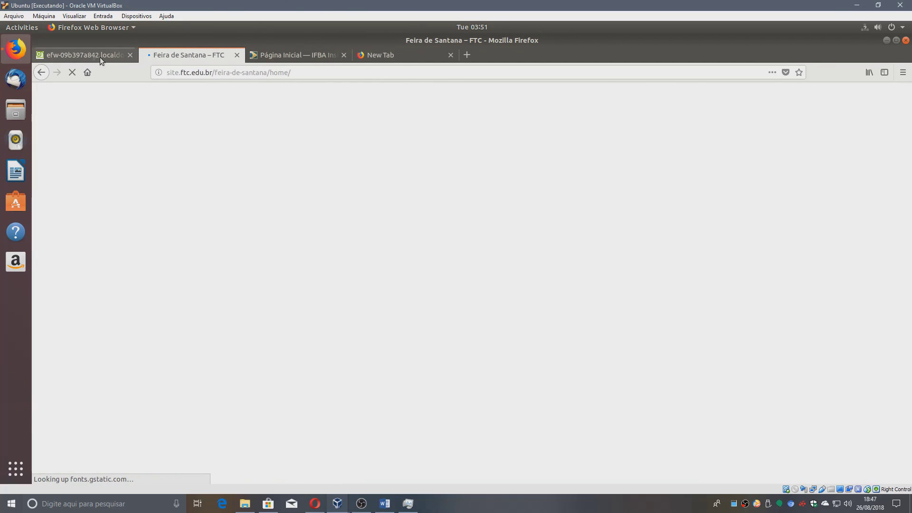
click(313, 54)
click(400, 54)
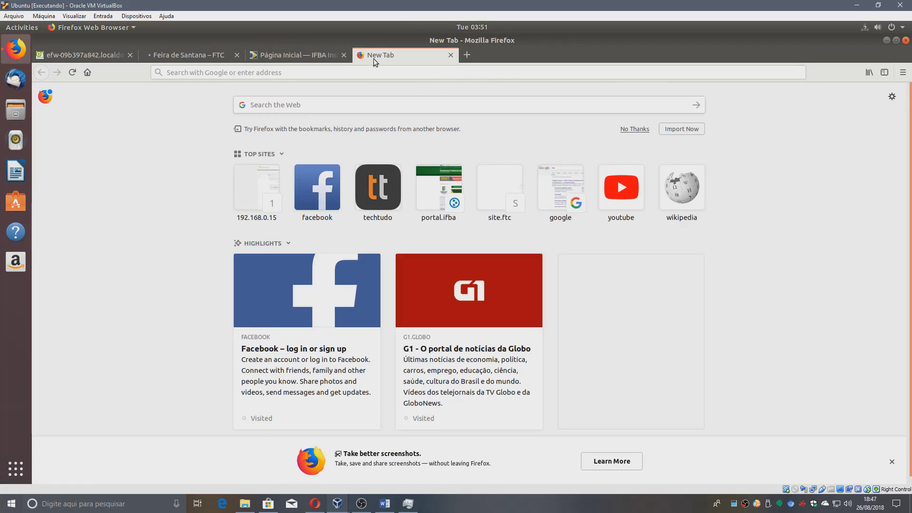
click(102, 53)
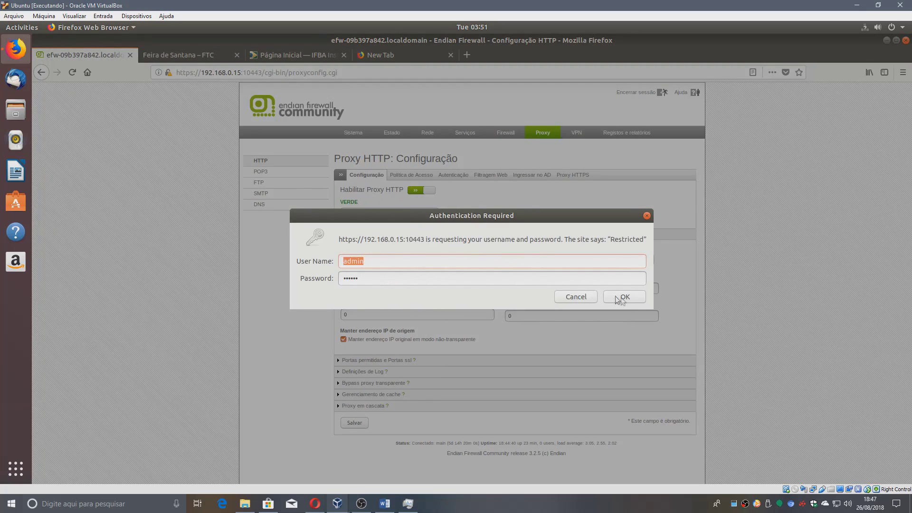
Confirm the administrator login and open the HTTP proxy Política de Acesso tab.
click(632, 297)
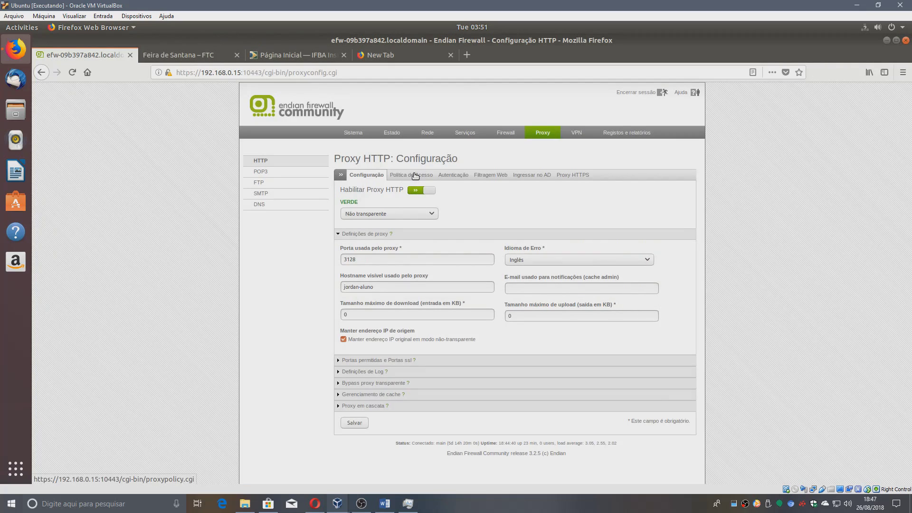
click(410, 175)
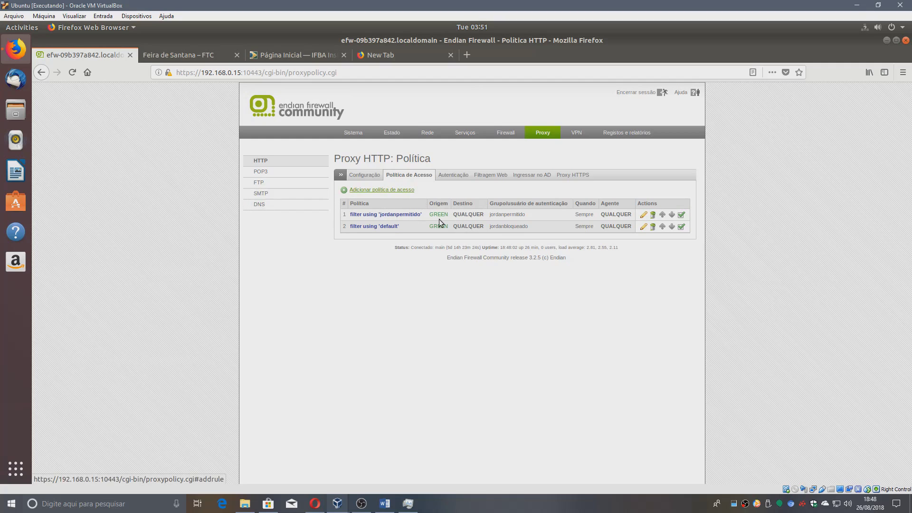
triple_click(408, 215)
click(531, 208)
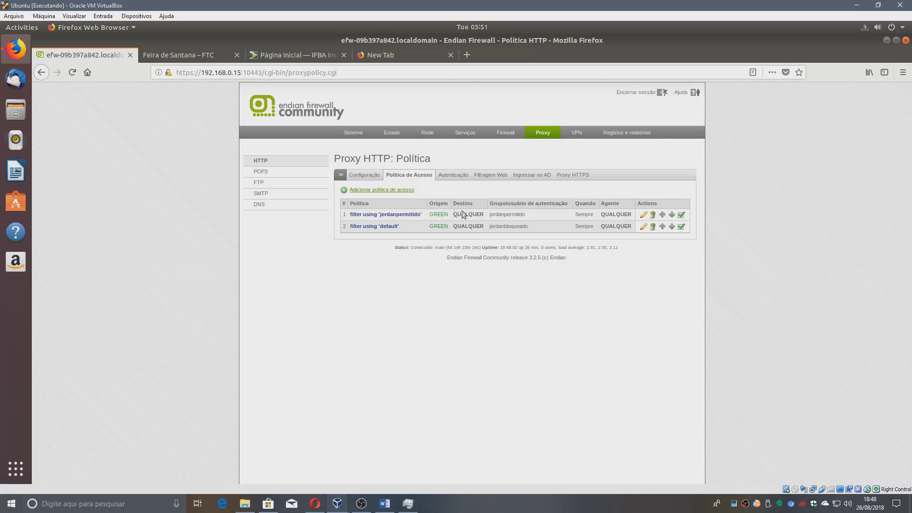
click(644, 215)
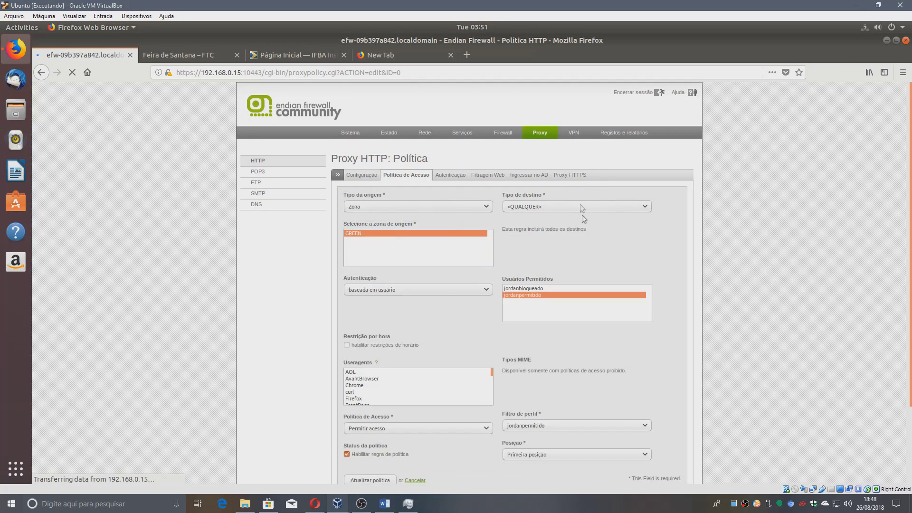
click(433, 203)
click(424, 207)
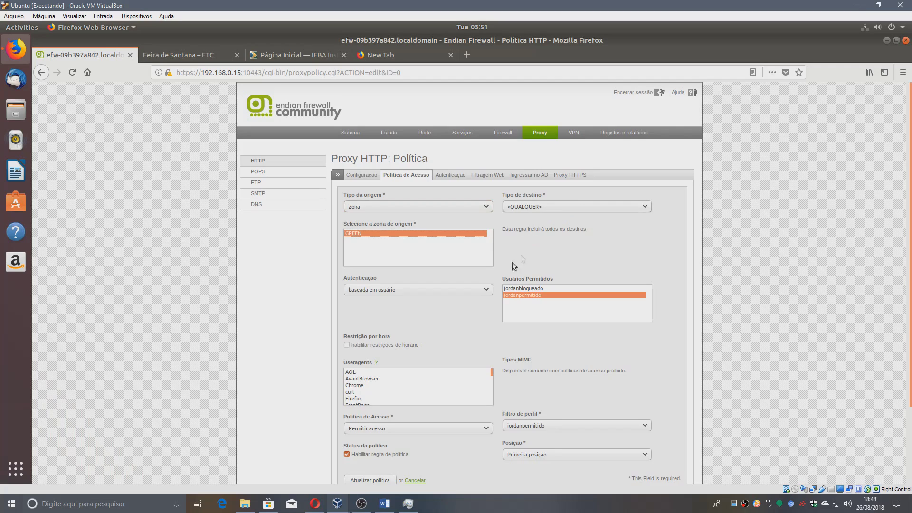
click(398, 291)
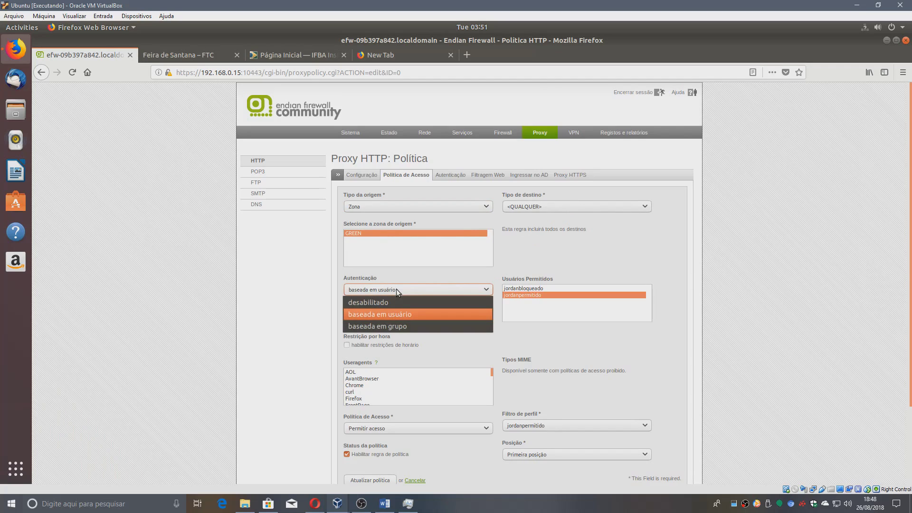
click(544, 317)
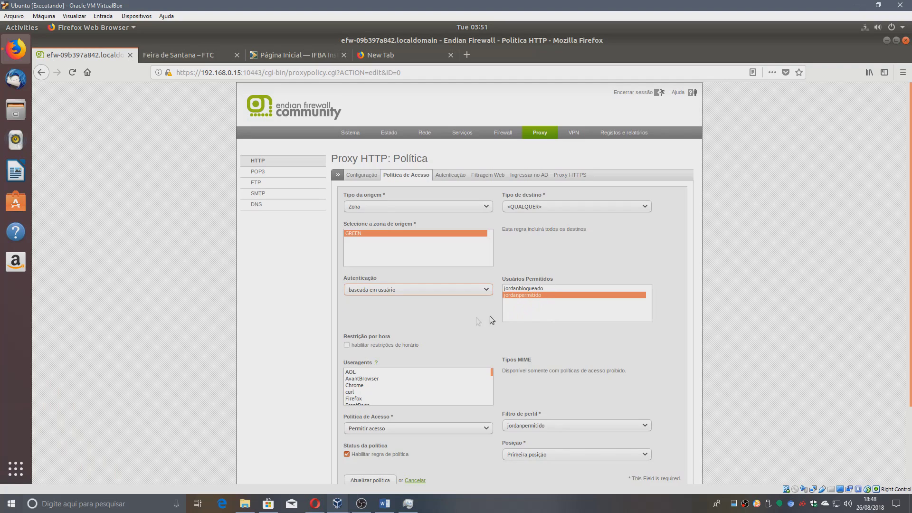
scroll(466, 316, down, 2)
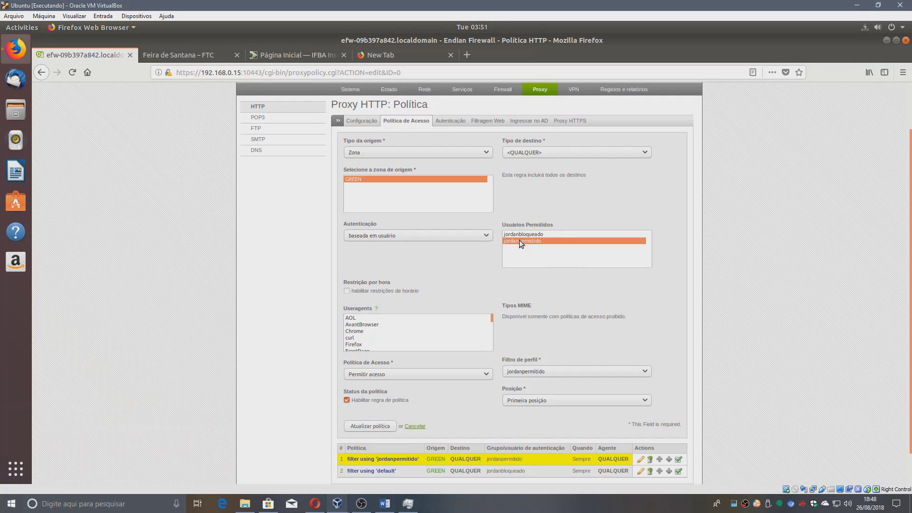
scroll(445, 256, down, 1)
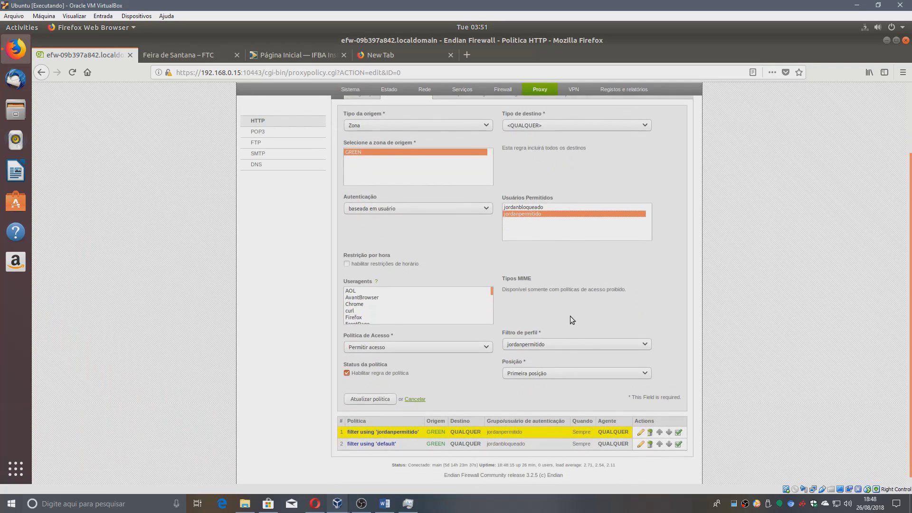
click(534, 349)
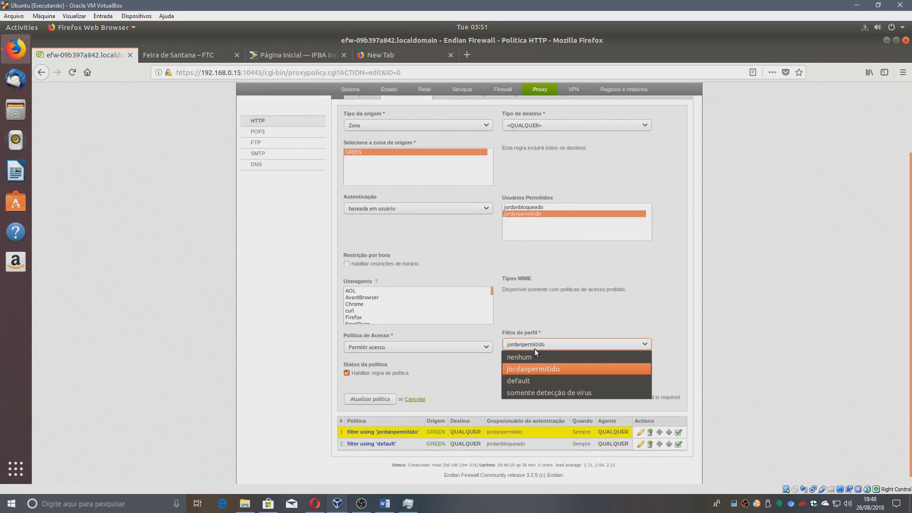
click(546, 372)
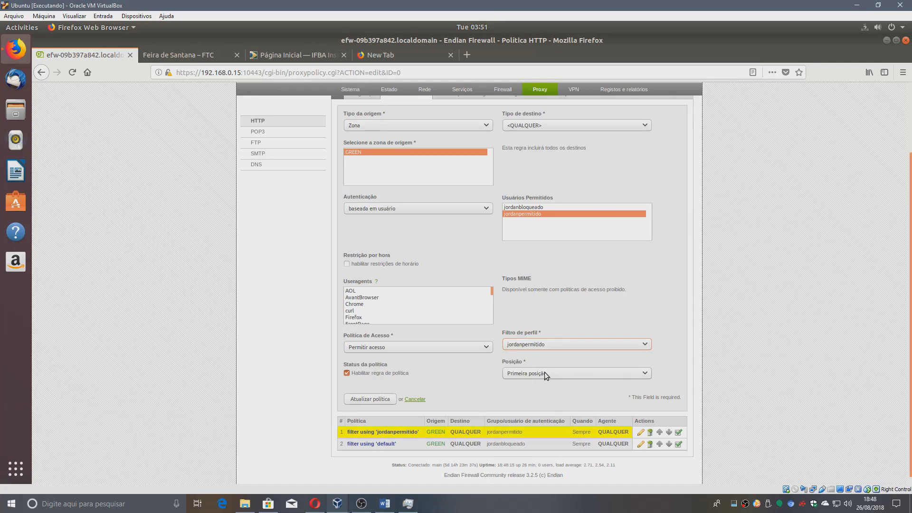
scroll(471, 395, down, 1)
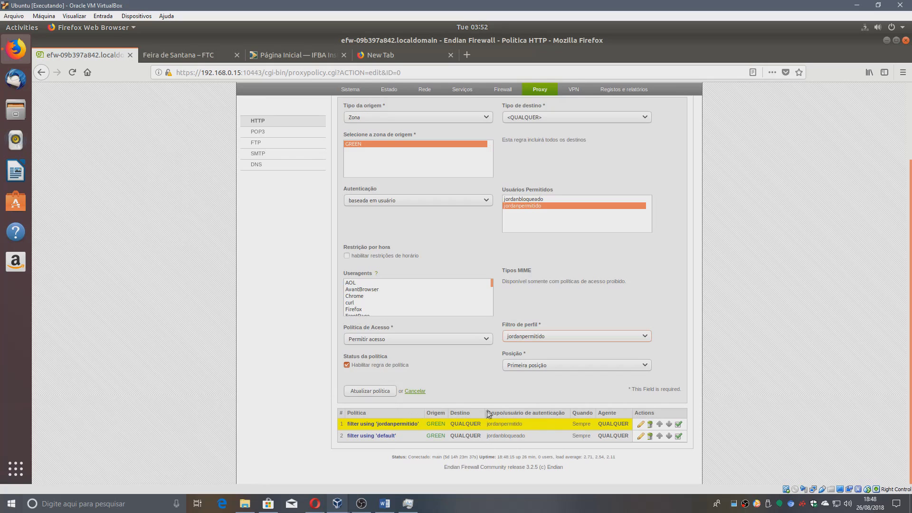
scroll(440, 375, up, 4)
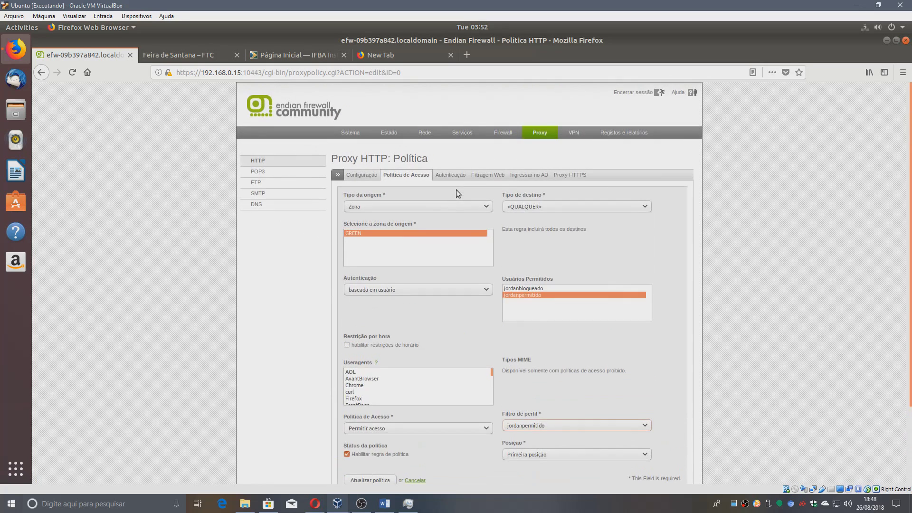
scroll(346, 309, down, 4)
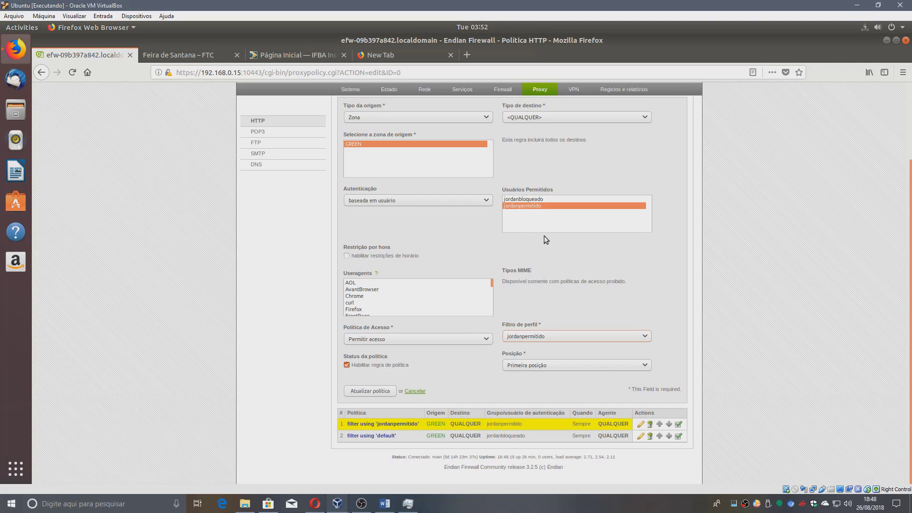
scroll(543, 236, up, 3)
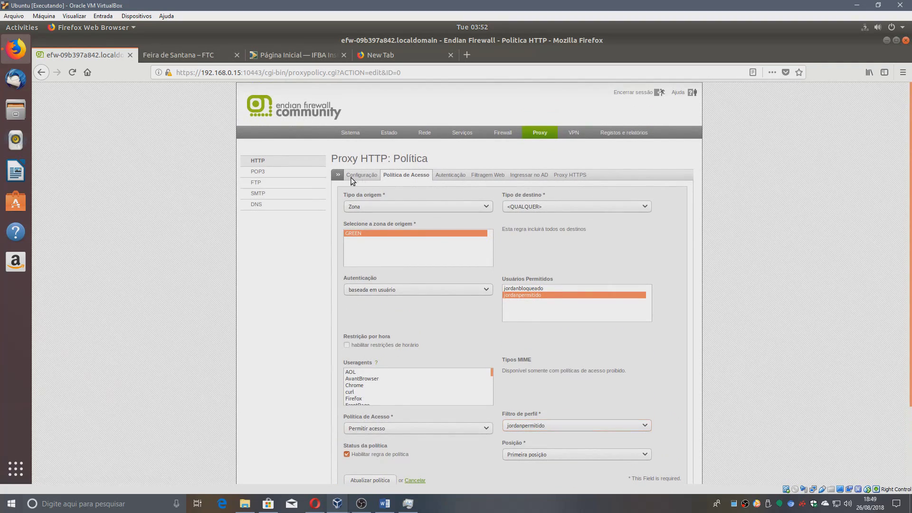
Keep the GREEN zone proxy non-transparent on port 3128 with English error pages and the existing hostname.
click(365, 177)
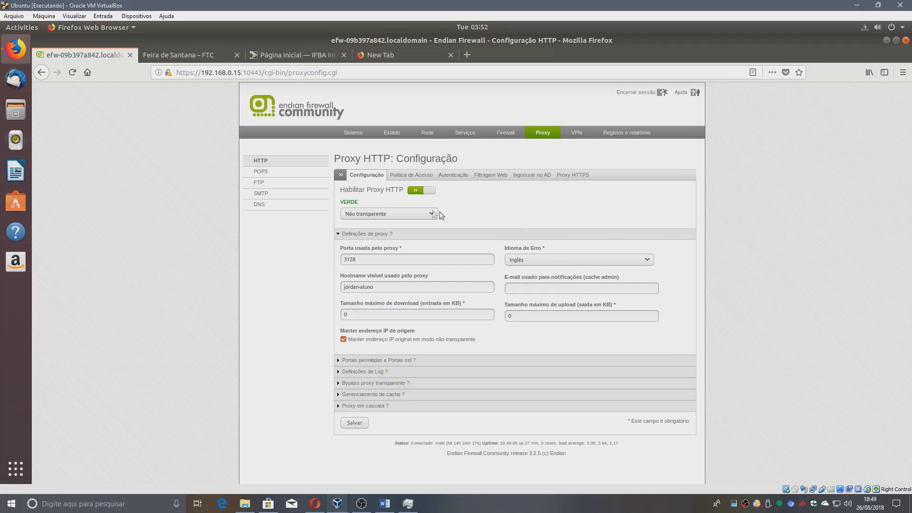
click(404, 214)
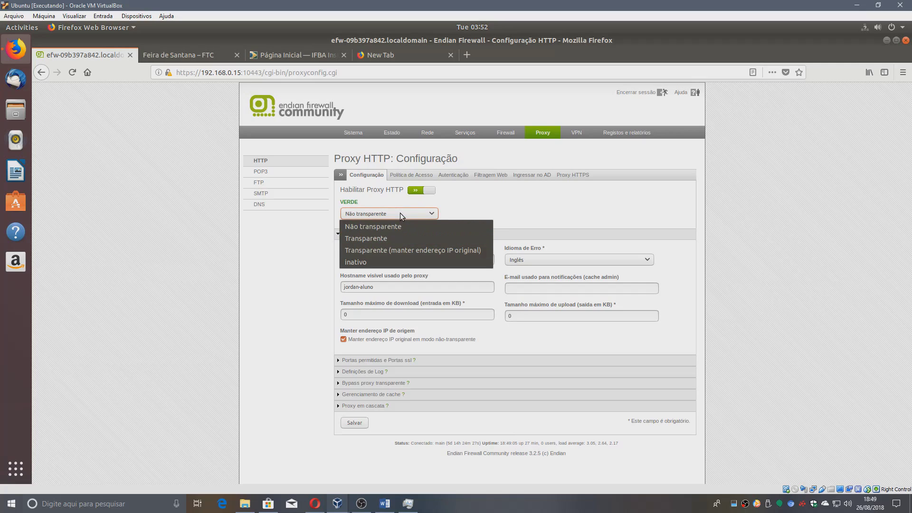
click(400, 213)
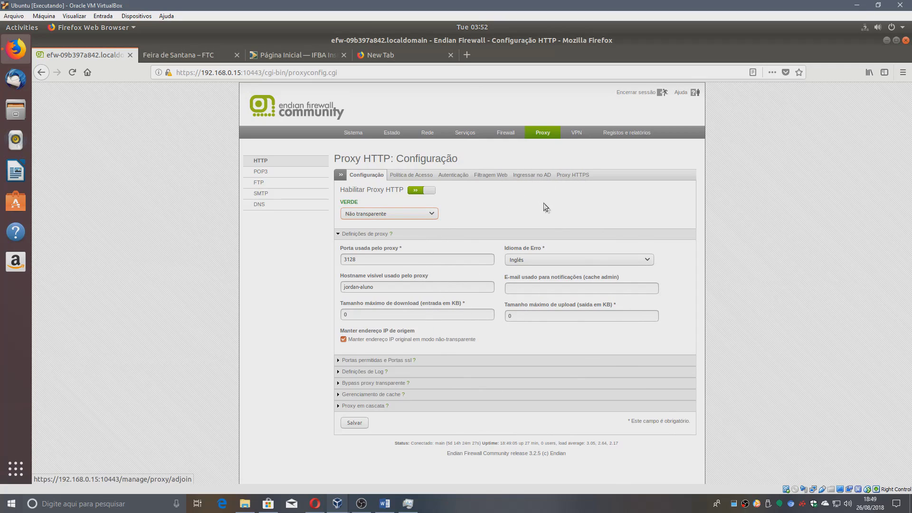
mouse_move(361, 501)
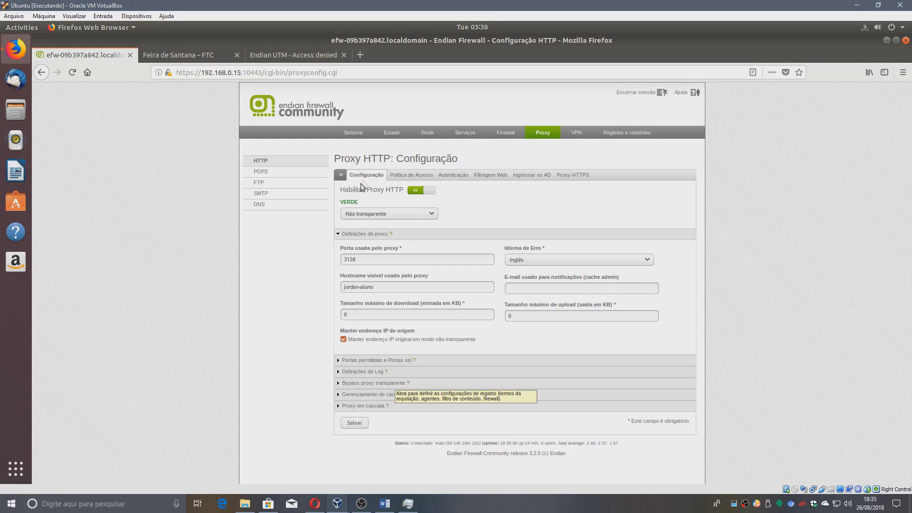
click(399, 214)
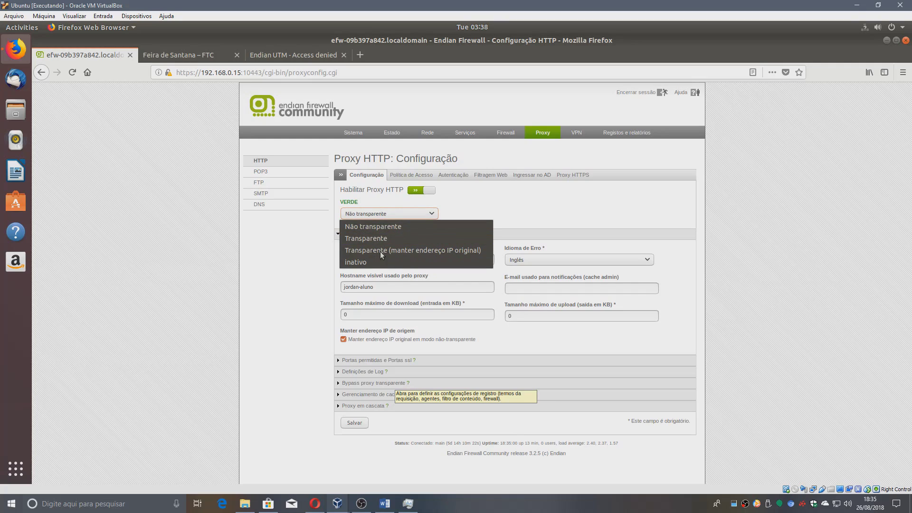
click(384, 224)
double_click(359, 259)
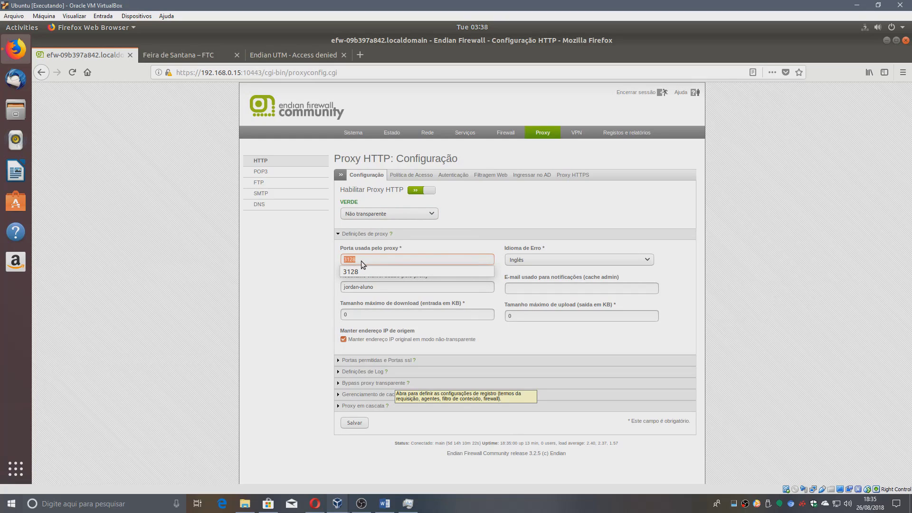
click(371, 260)
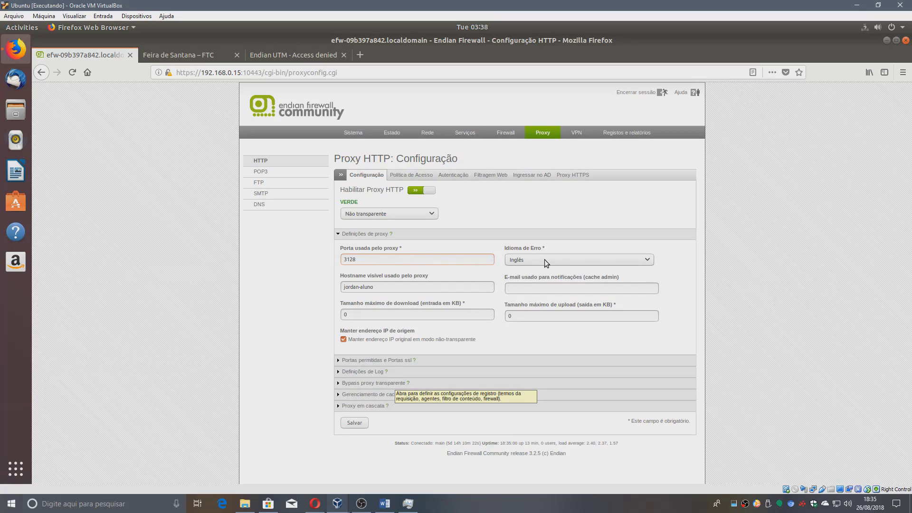
click(545, 260)
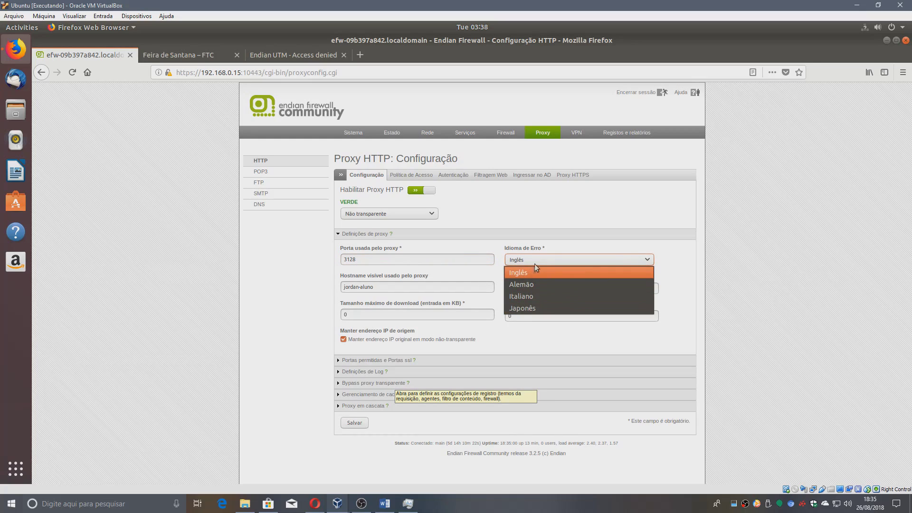
click(538, 257)
triple_click(410, 287)
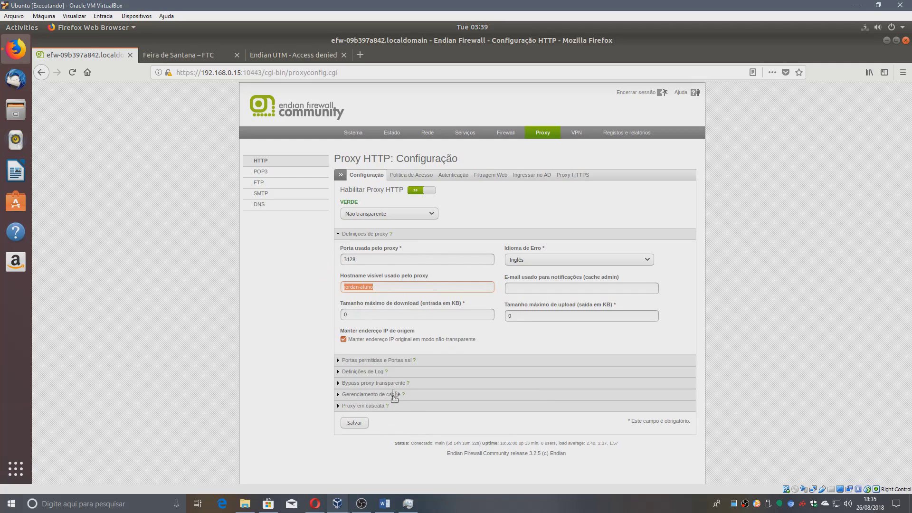
Expand the log settings, save the HTTP proxy configuration, and open the access policy list.
click(383, 373)
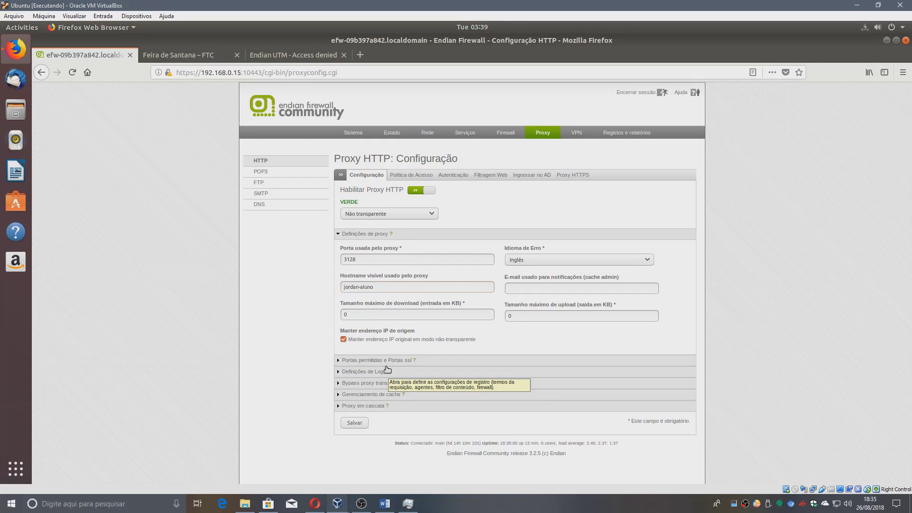
scroll(351, 401, down, 2)
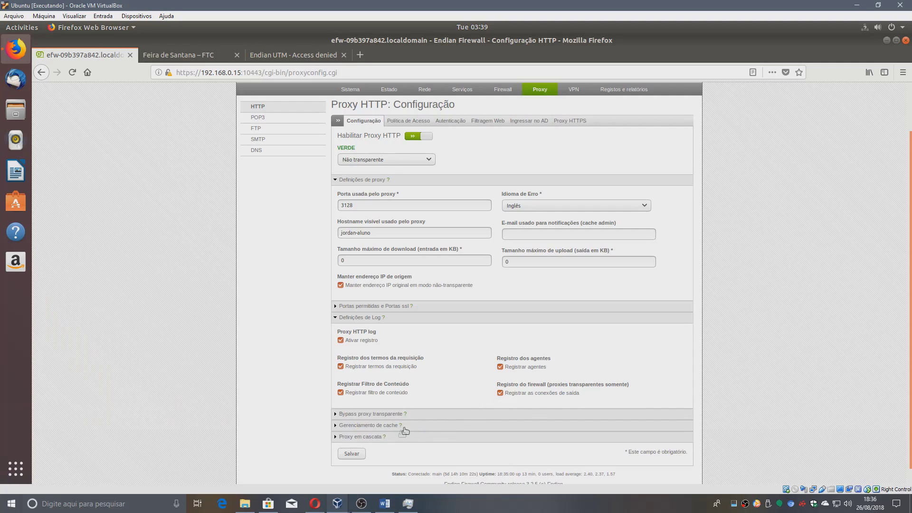
click(352, 455)
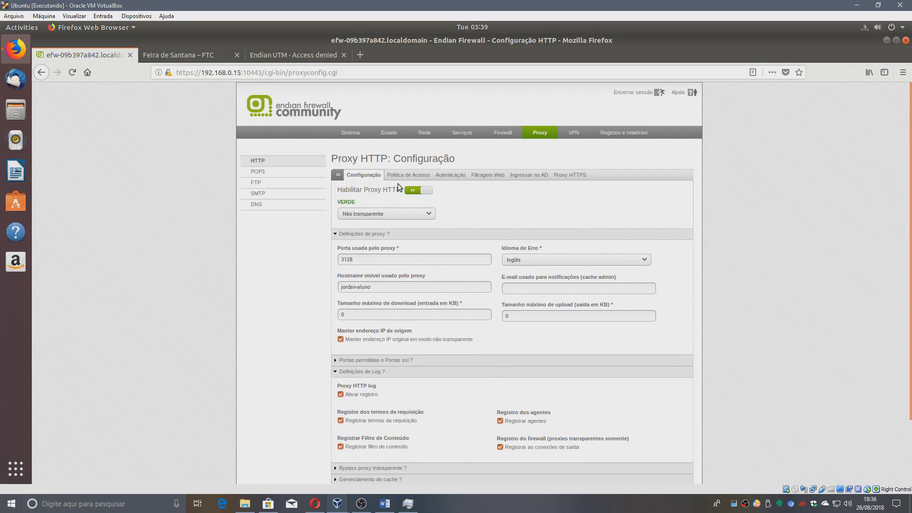
click(407, 176)
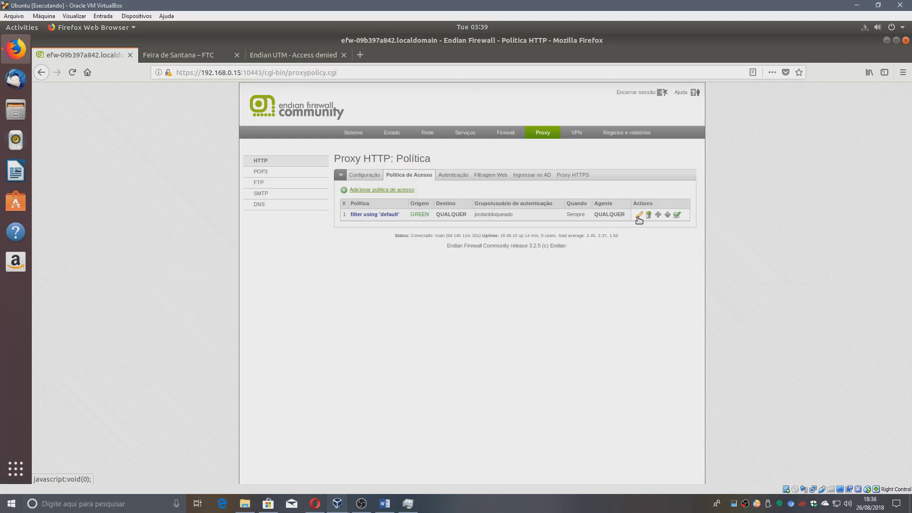
Edit the blocked test user's proxy policy: GREEN zone source, user-based authentication, Permitir acesso, default profile.
click(639, 216)
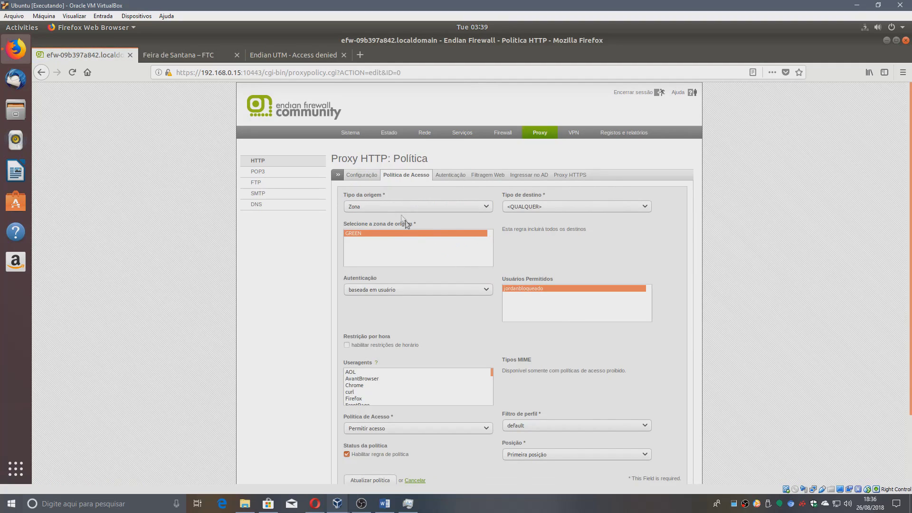
click(392, 206)
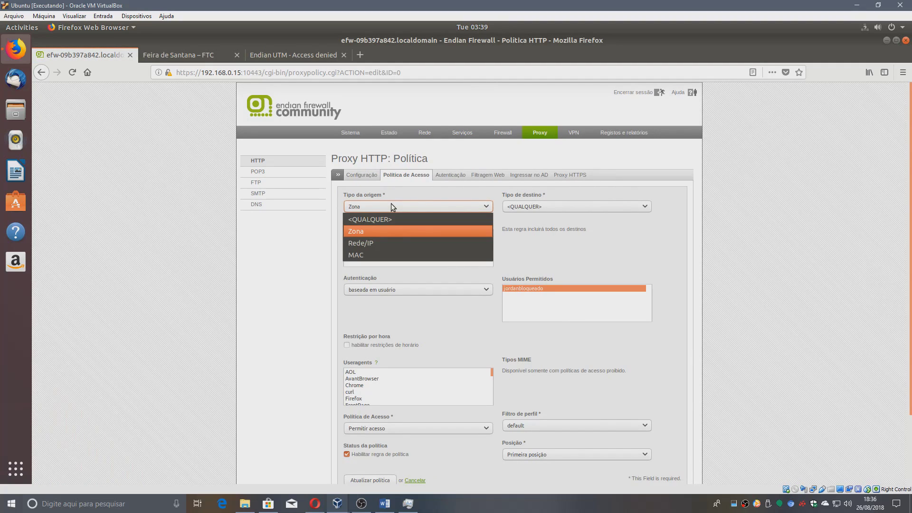
click(418, 207)
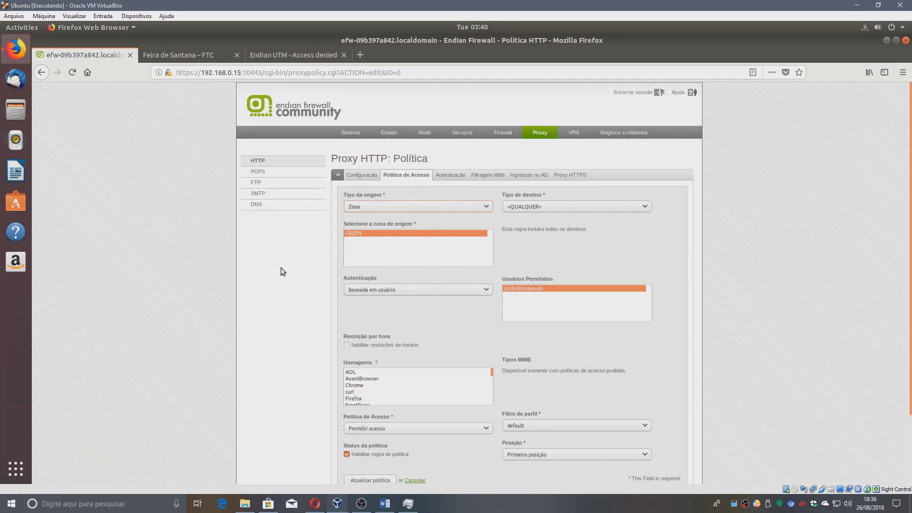
scroll(283, 269, down, 1)
click(379, 263)
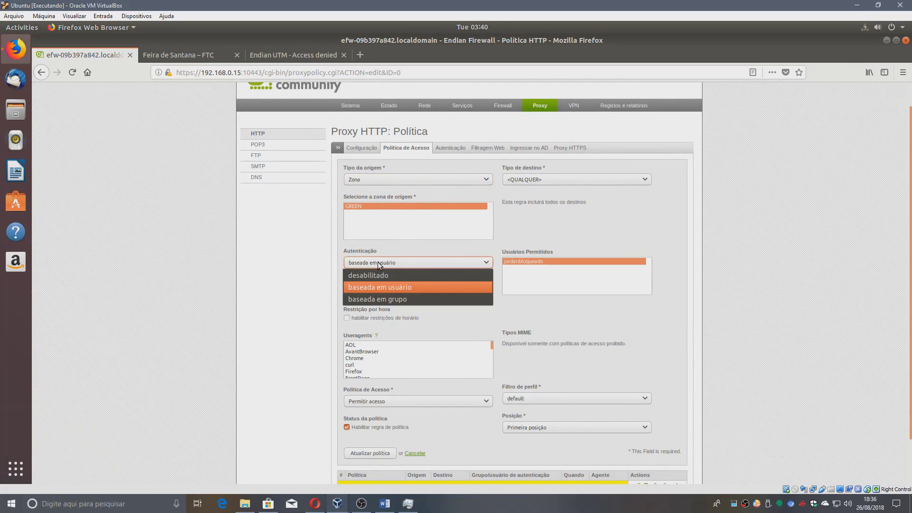
click(398, 260)
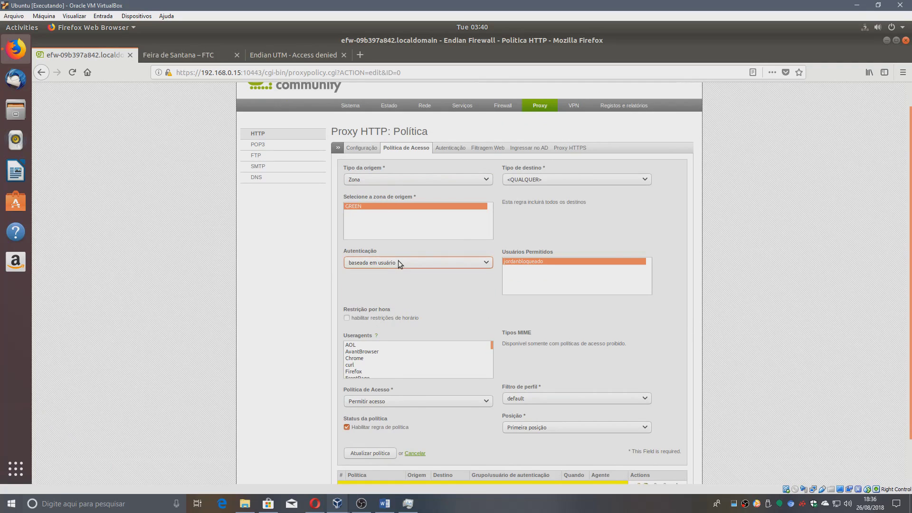
click(534, 261)
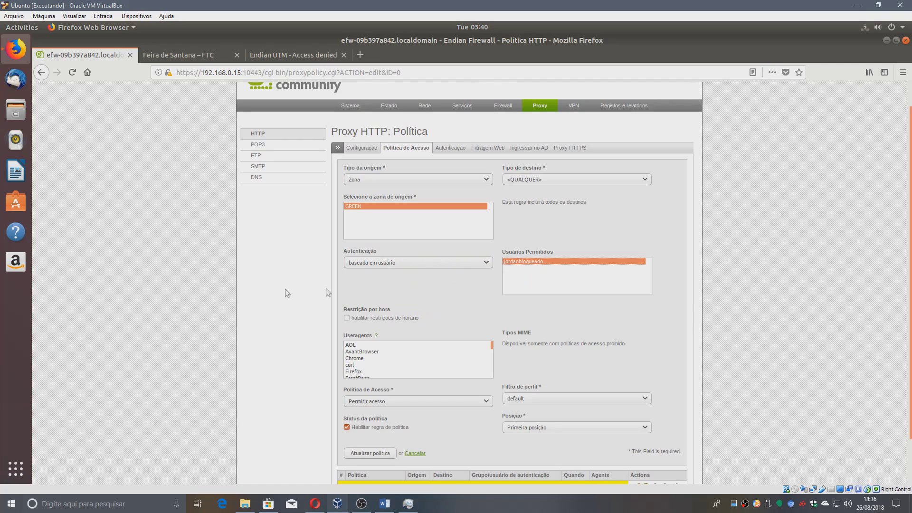
scroll(331, 289, down, 2)
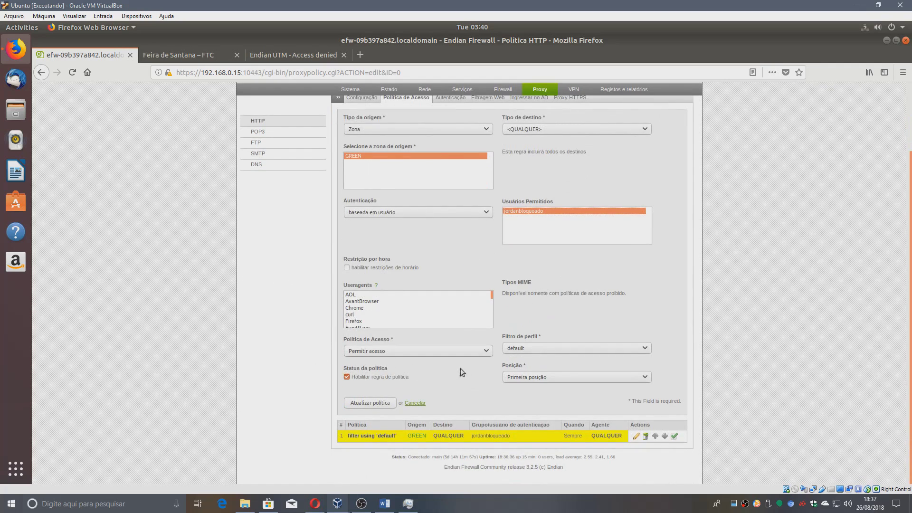
click(543, 344)
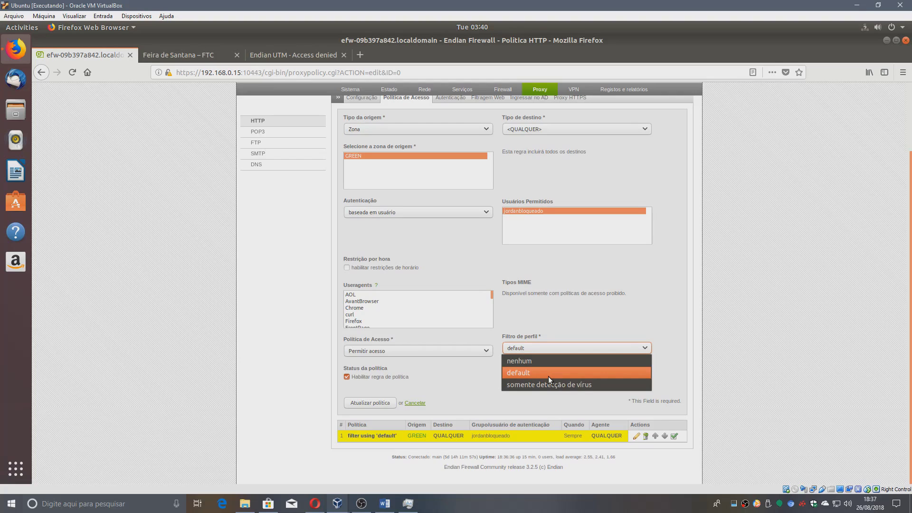
click(549, 377)
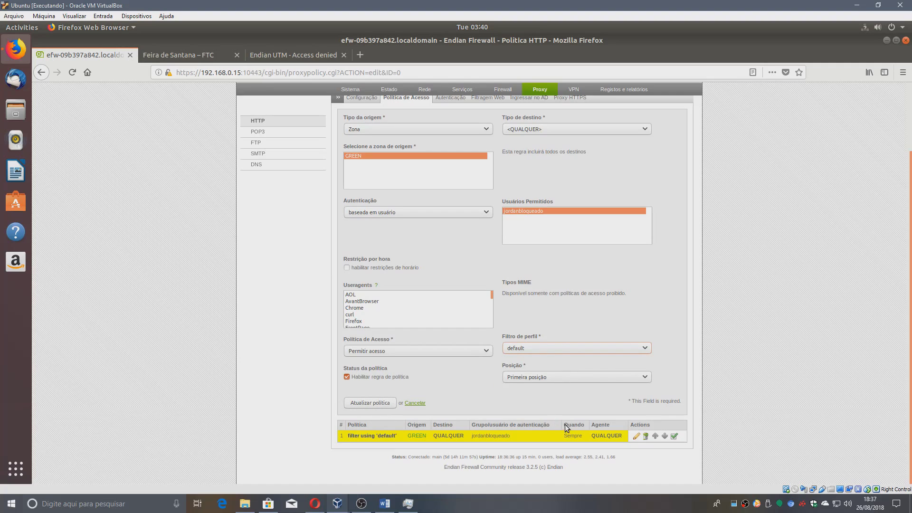
scroll(565, 423, up, 3)
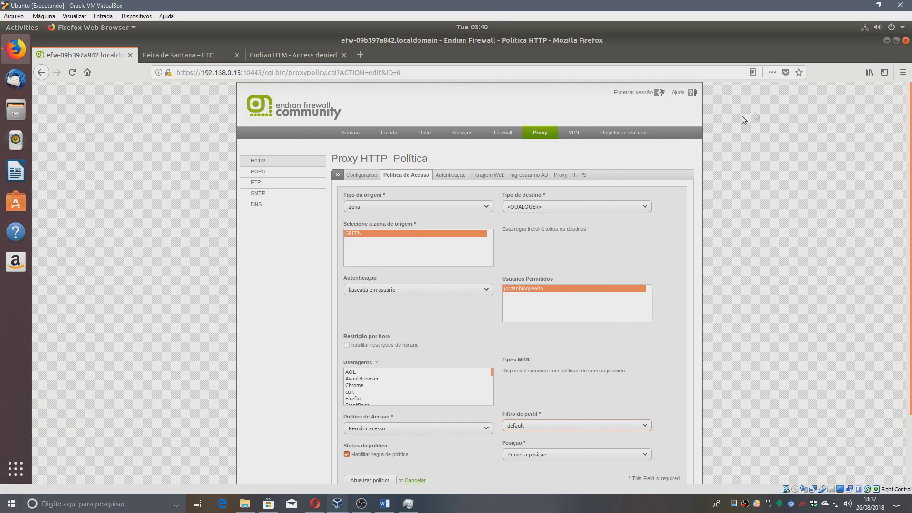
click(903, 73)
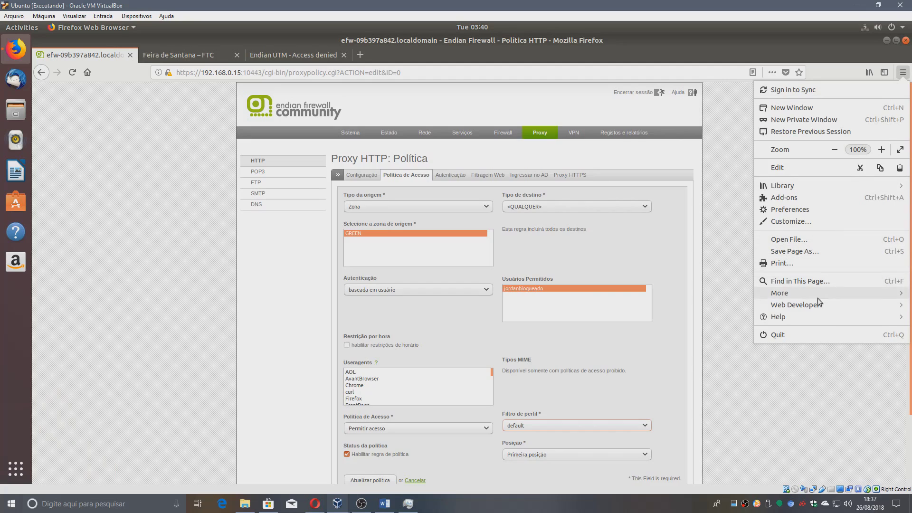
click(802, 210)
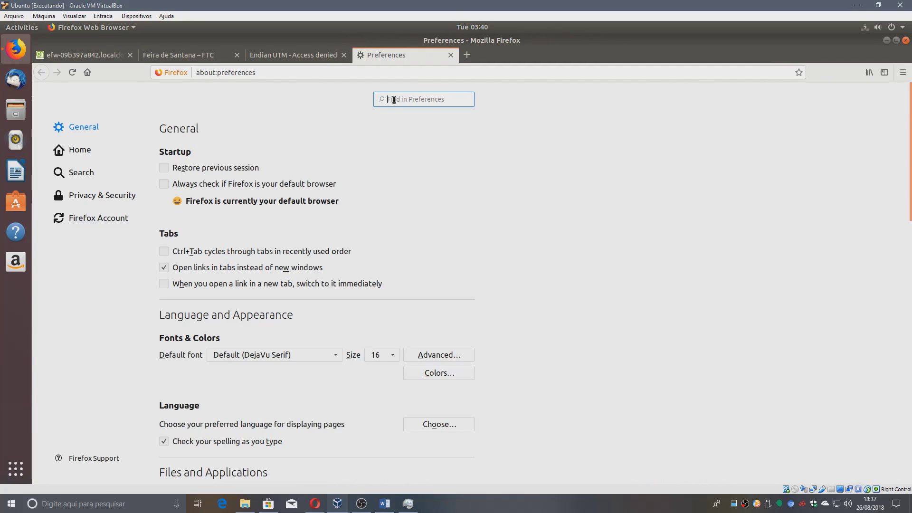
text(proxy)
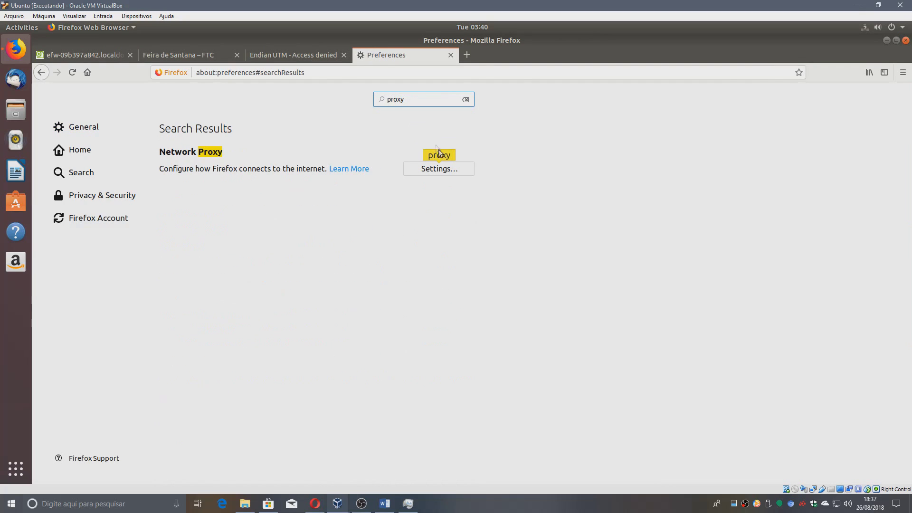
click(430, 172)
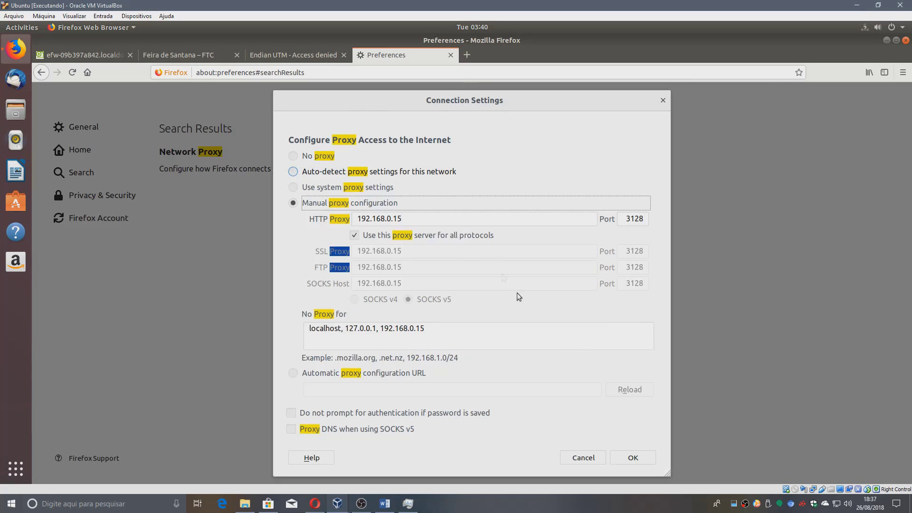
drag(420, 221, 359, 219)
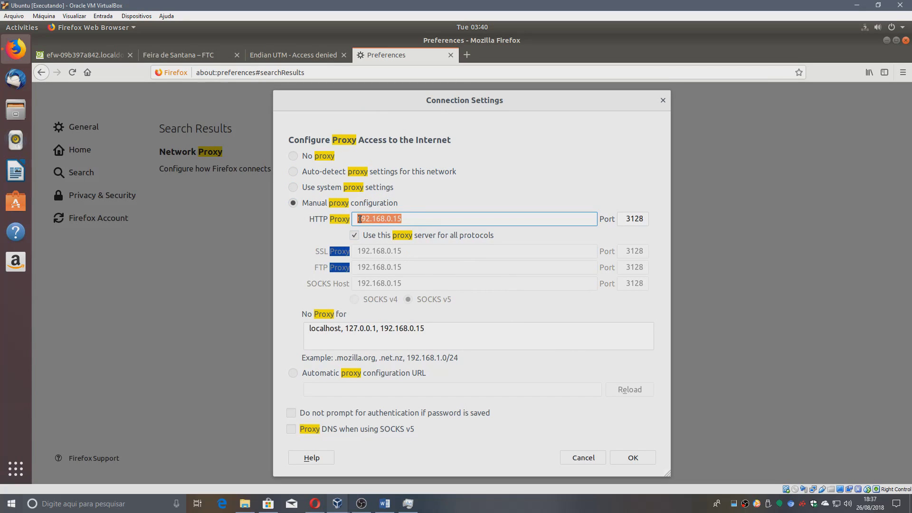
double_click(638, 219)
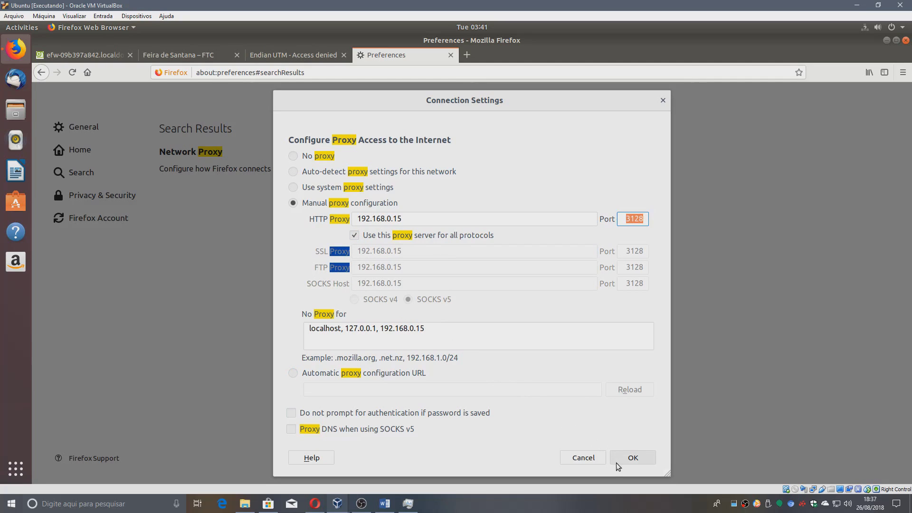
click(590, 460)
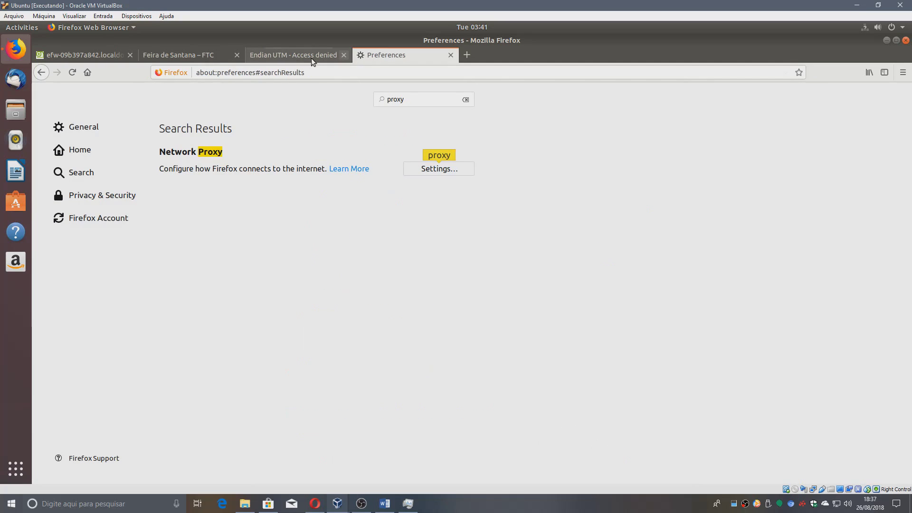
middle_click(383, 54)
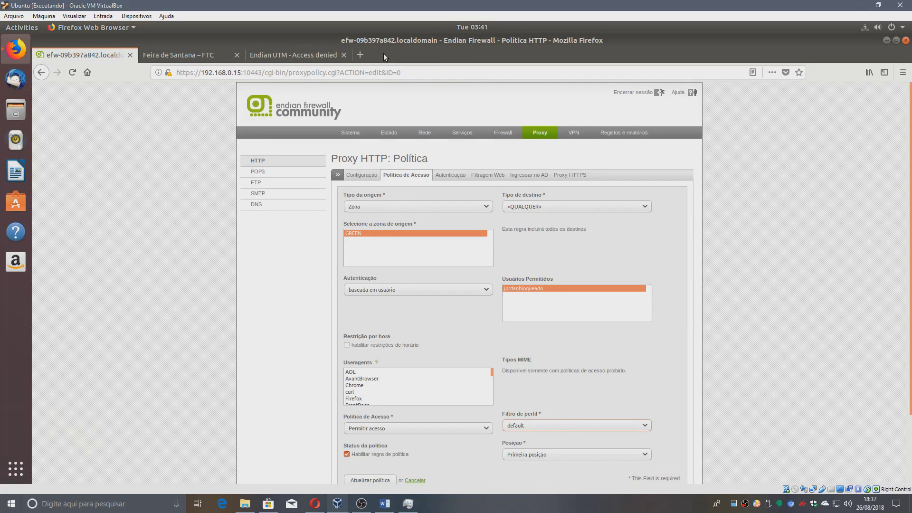
Open the default web filter profile's custom lists showing site.ftc.edu.br allowed and portal.ifba.edu.br blocked.
click(490, 177)
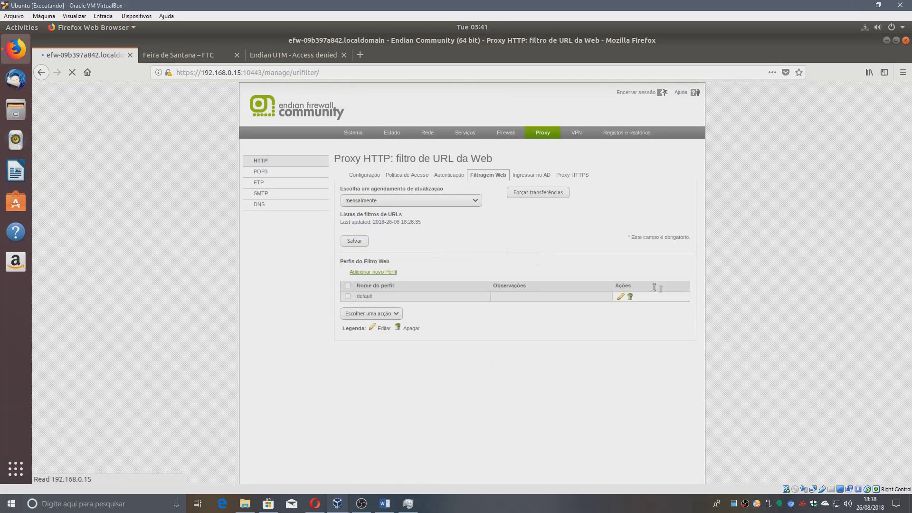
click(621, 314)
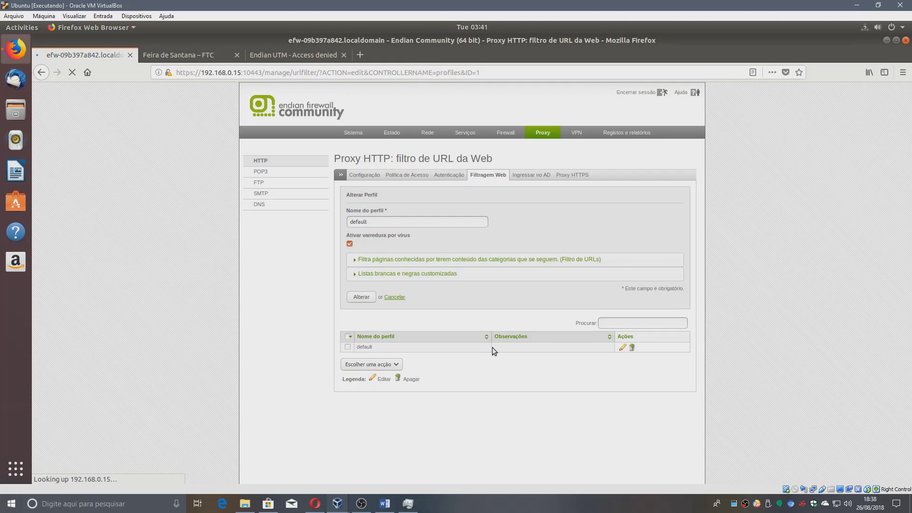
click(391, 278)
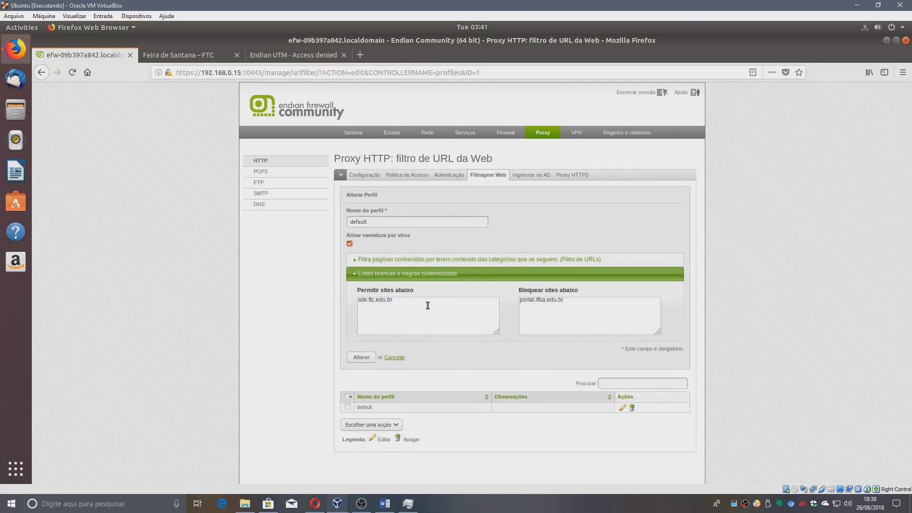
click(428, 306)
click(180, 54)
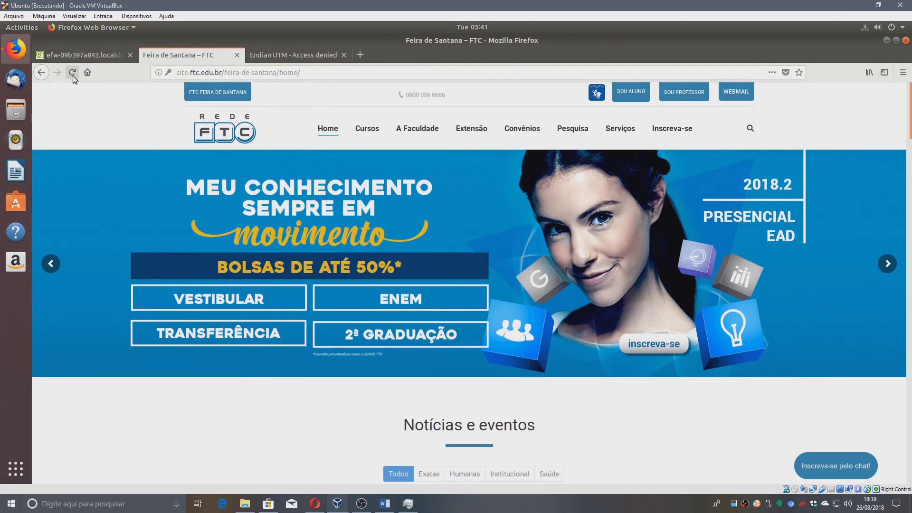
click(72, 75)
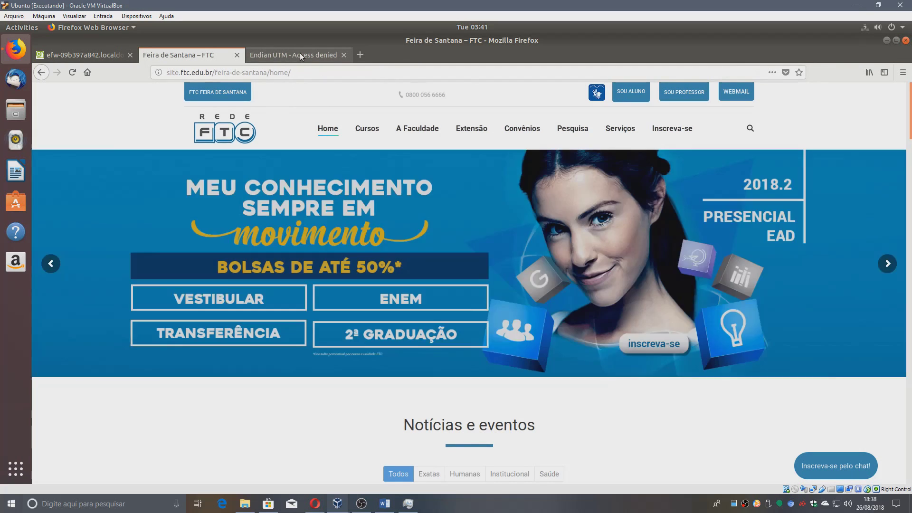
click(300, 53)
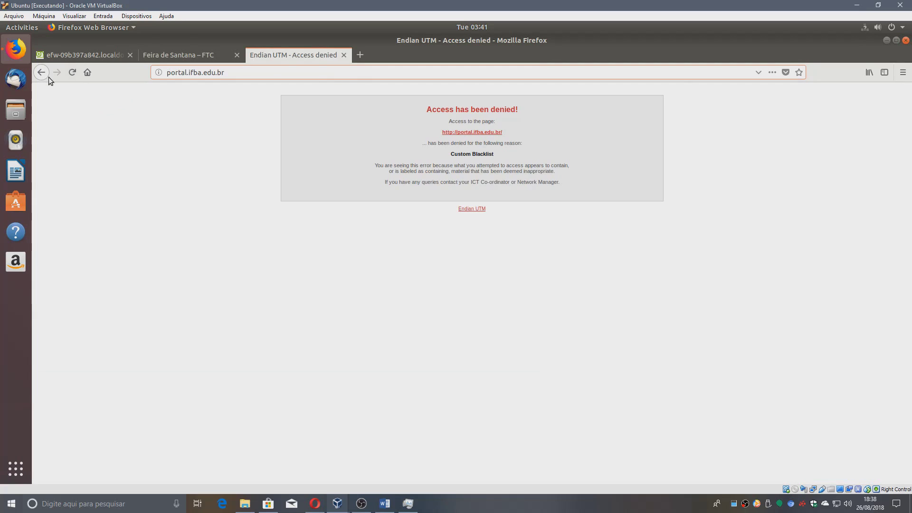
click(74, 76)
click(74, 76)
drag(426, 109, 542, 107)
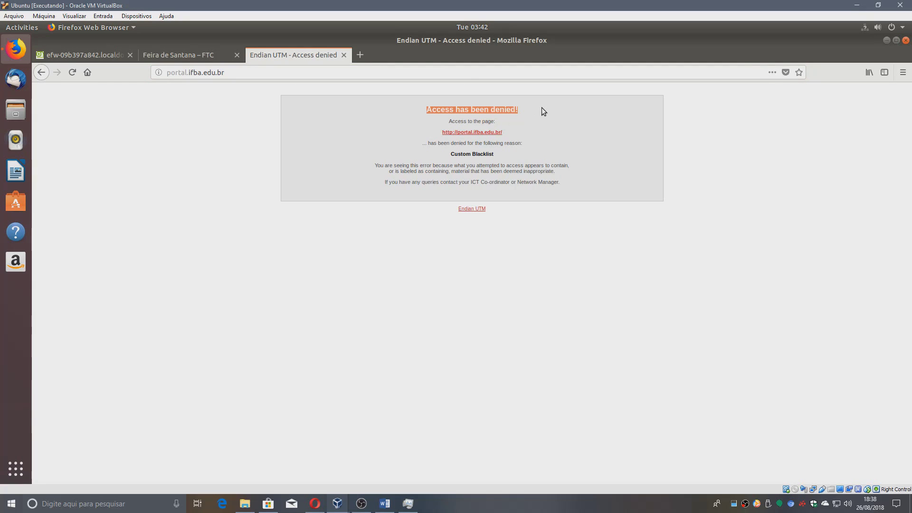
drag(449, 121, 497, 122)
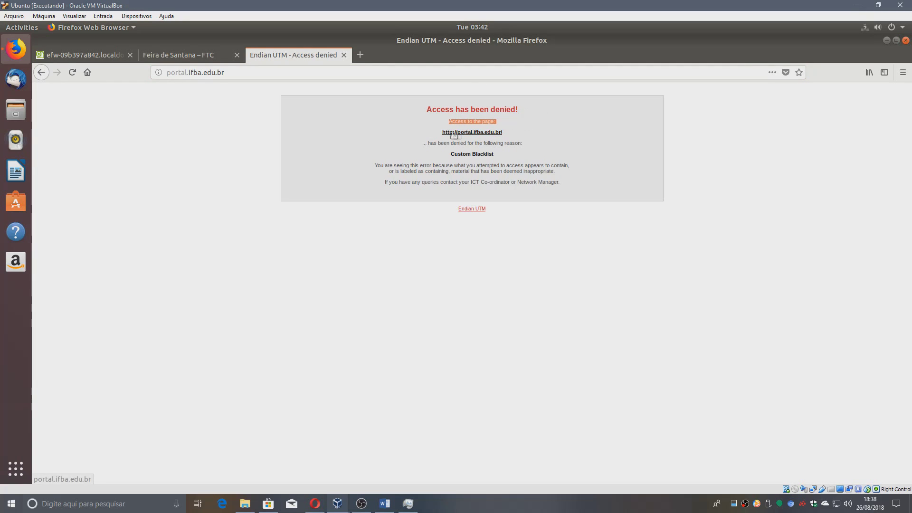
double_click(497, 143)
triple_click(465, 155)
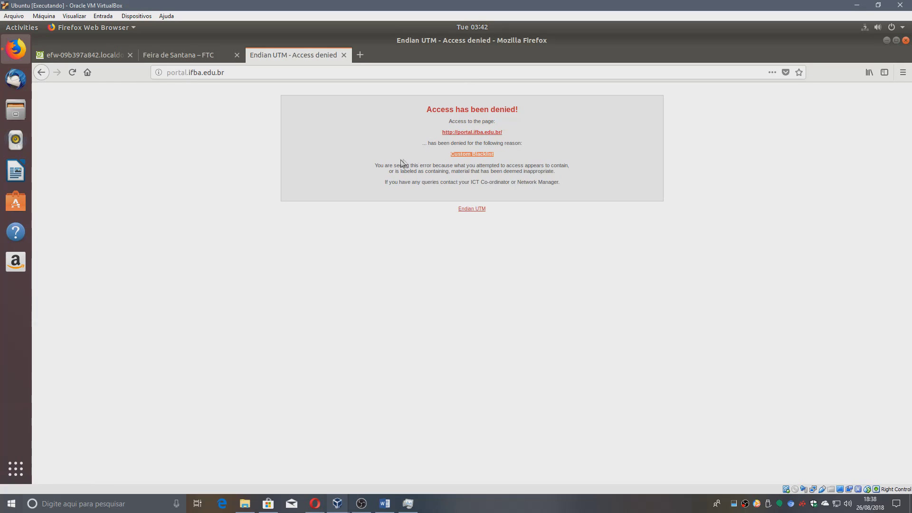
click(183, 57)
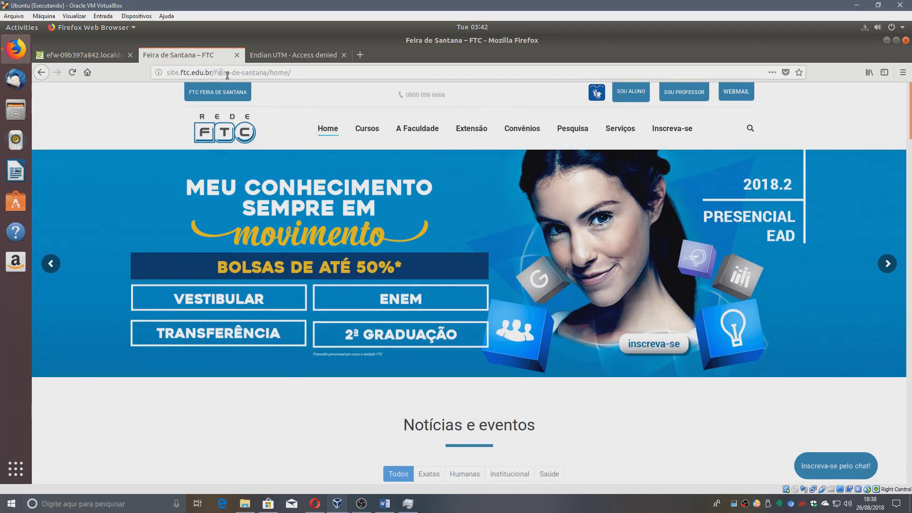
click(83, 53)
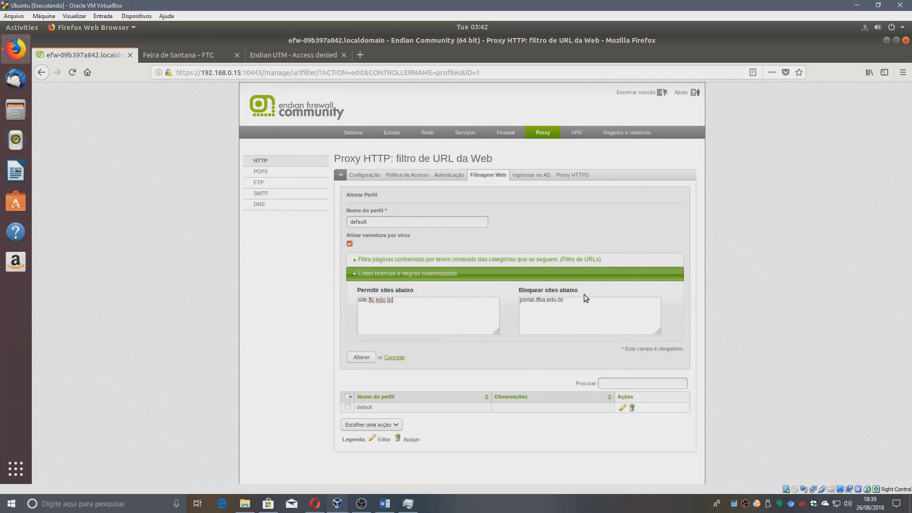
Check blocked portal.ifba.edu.br against the Access denied and FTC tabs, then go to proxy Autenticação.
drag(584, 305, 503, 301)
click(311, 57)
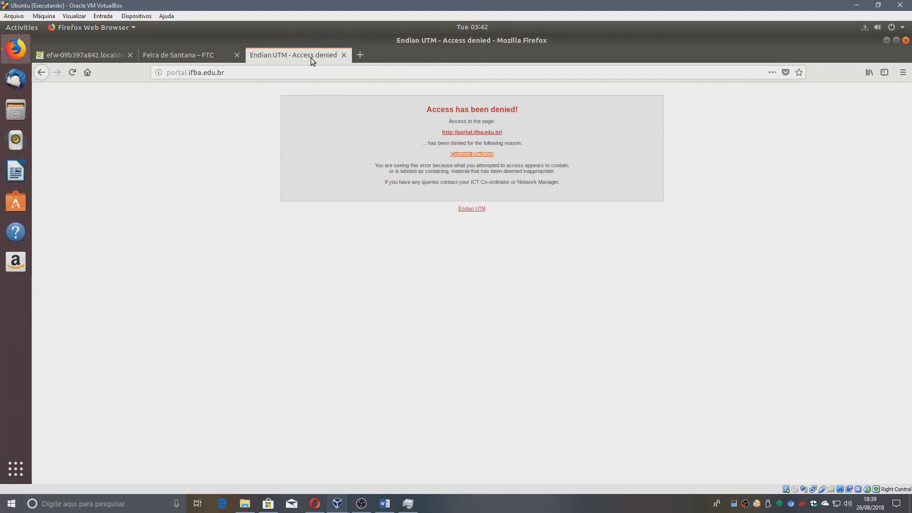
click(203, 53)
click(86, 55)
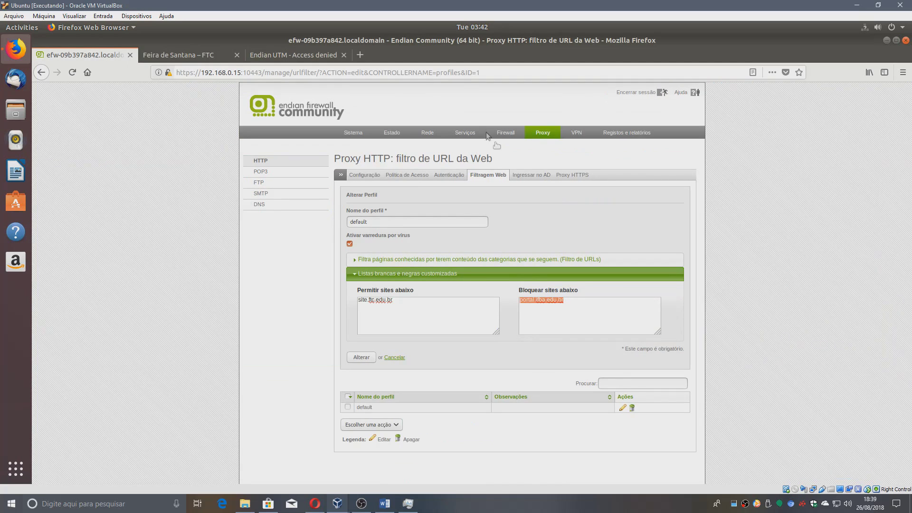
click(190, 53)
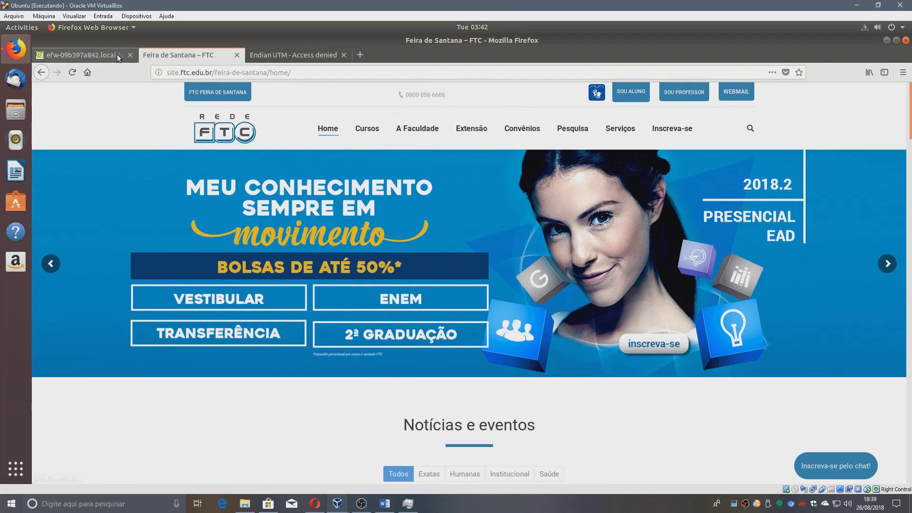
click(83, 54)
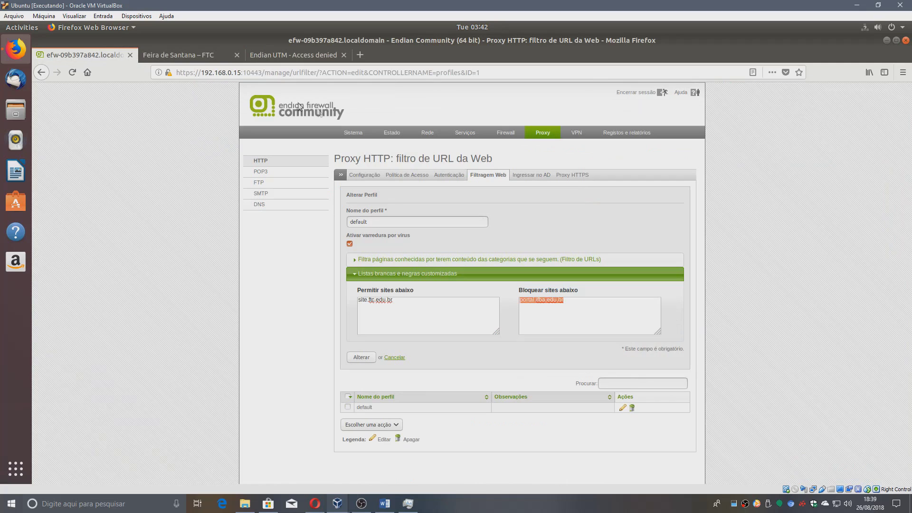
click(453, 178)
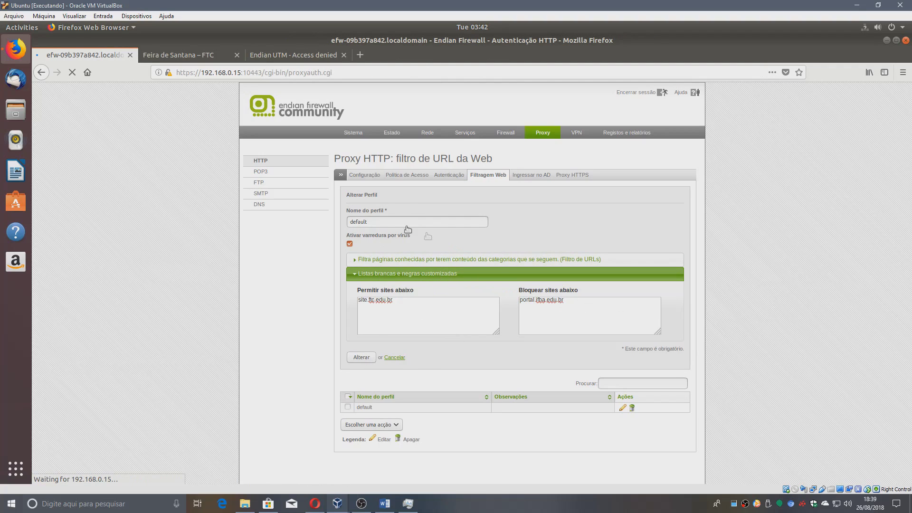
Open the NCSA proxy user list with 'gerenciar usuários'.
click(429, 342)
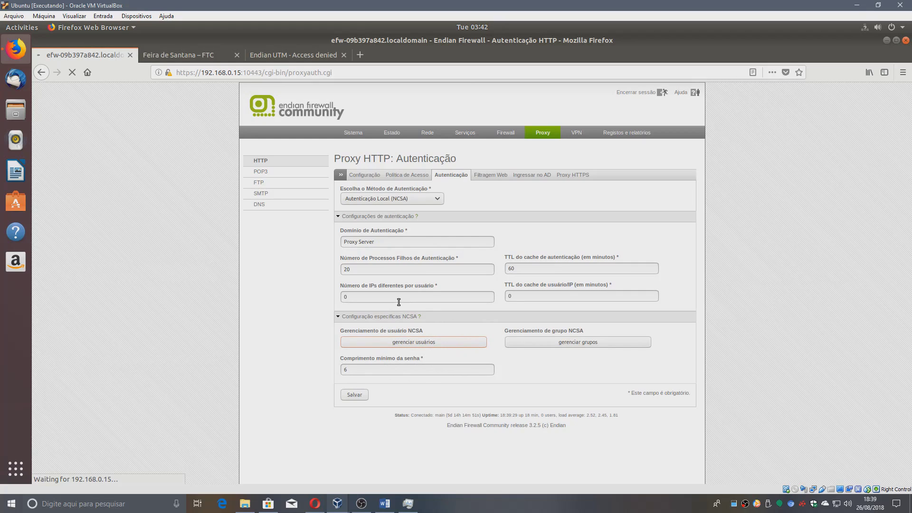